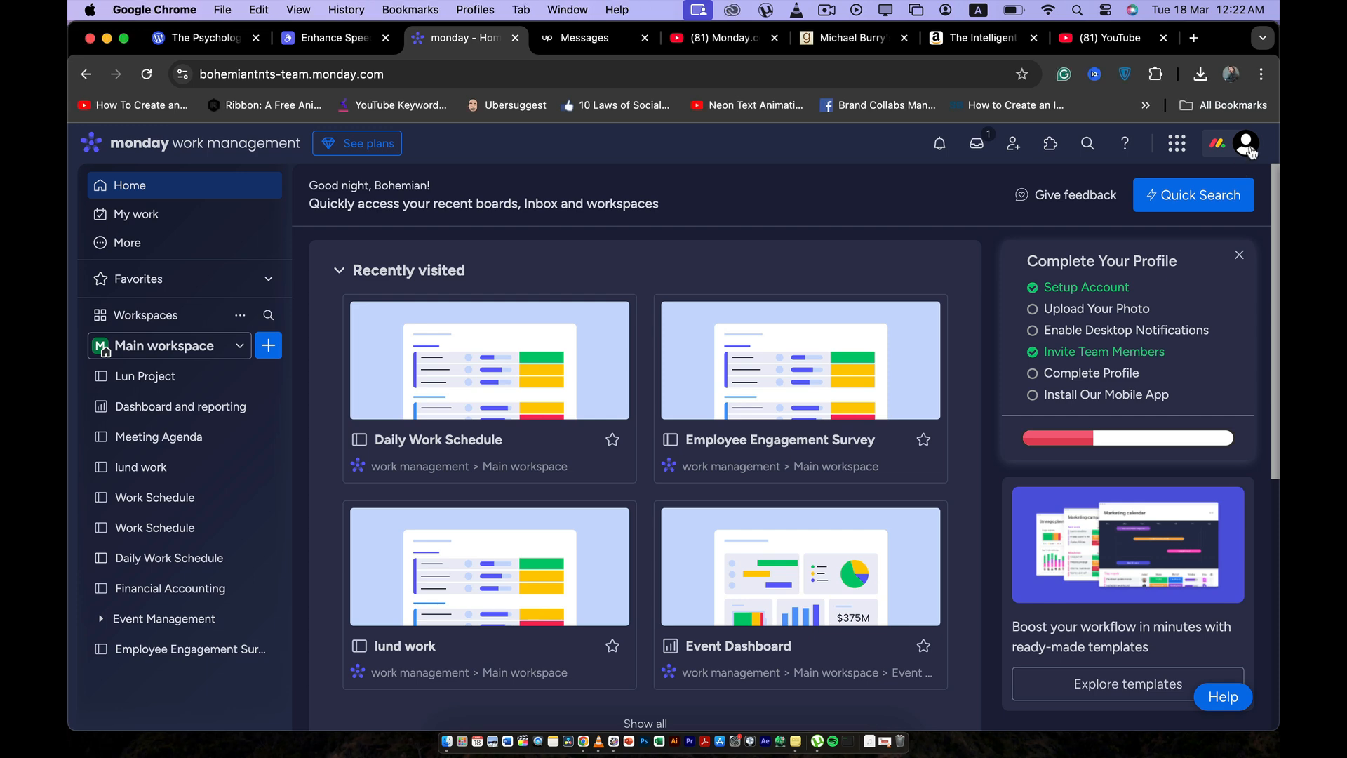
# - Search the template center for "email" and open the Email marketing template's details
pyautogui.click(1247, 145)
pyautogui.click(268, 347)
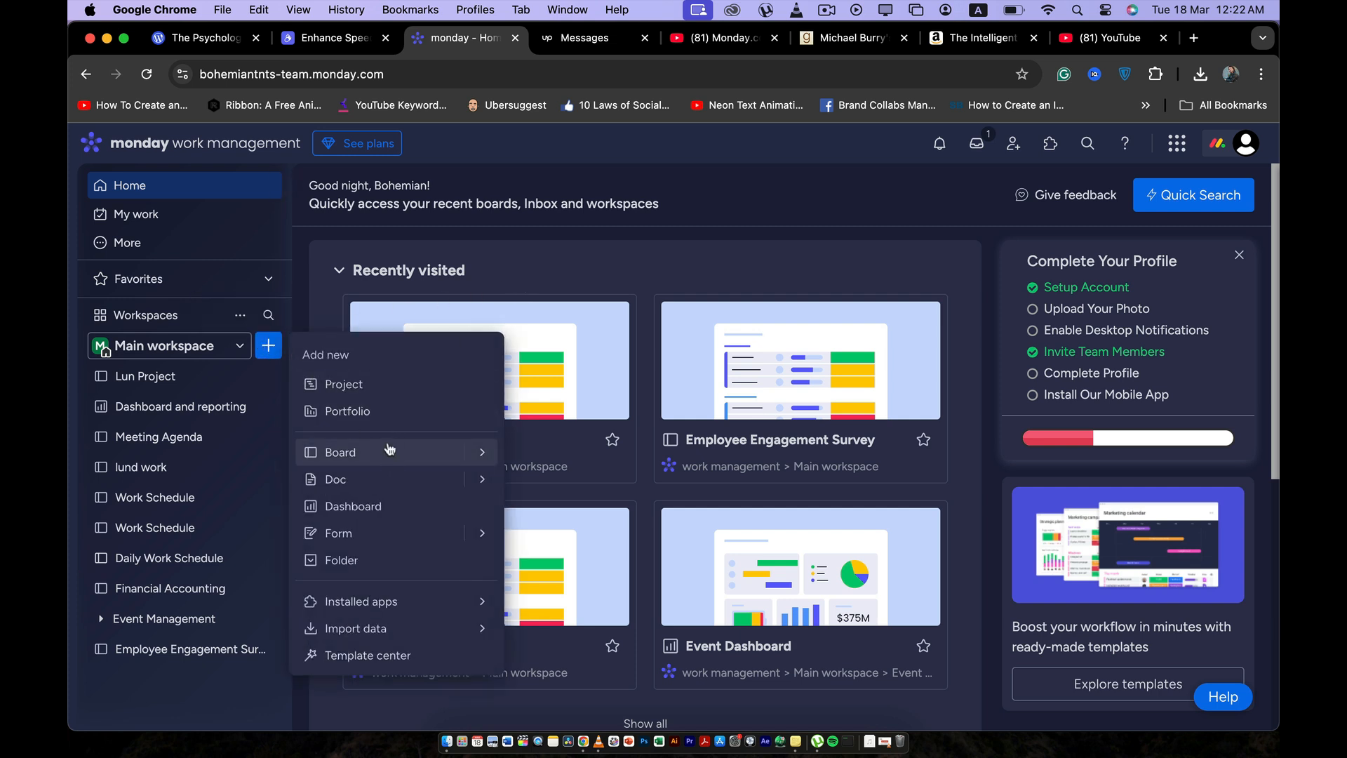
pyautogui.moveTo(390, 449)
pyautogui.click(537, 486)
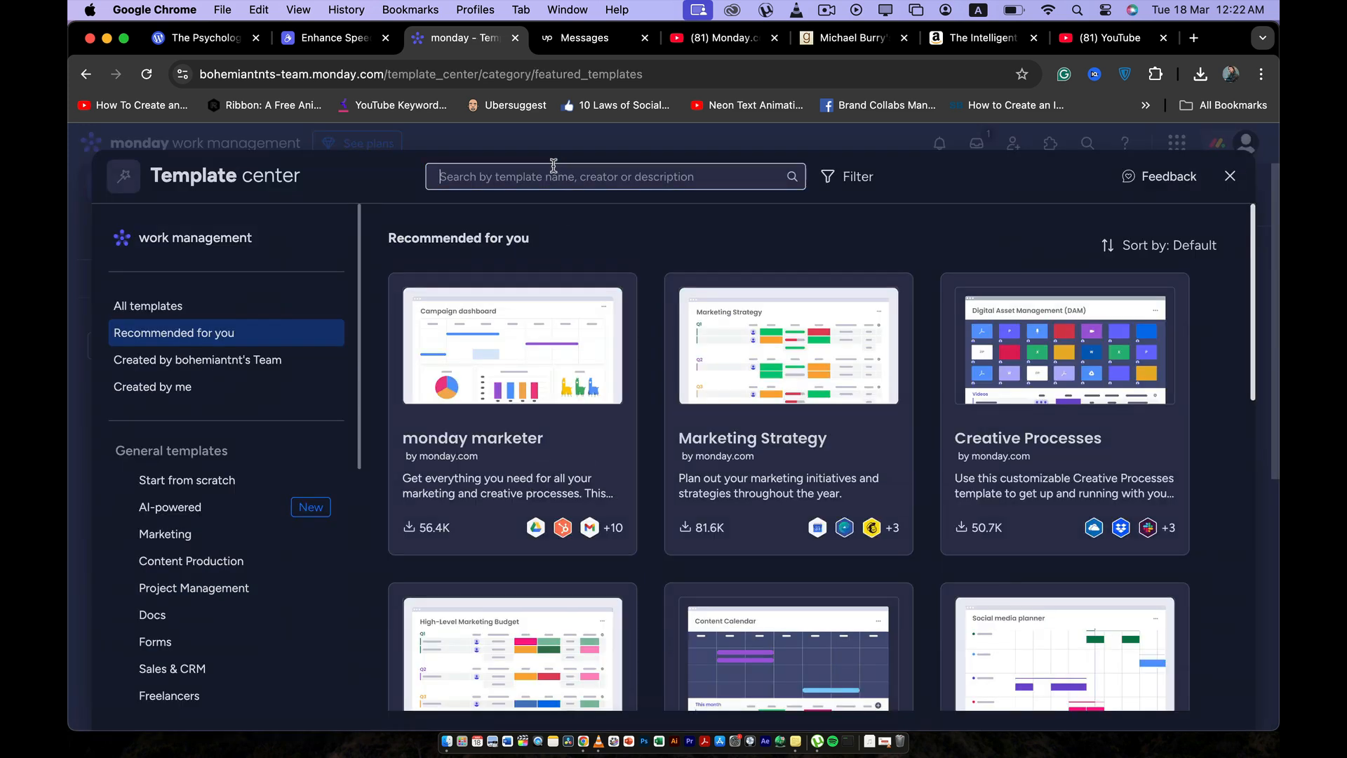
pyautogui.write('email')
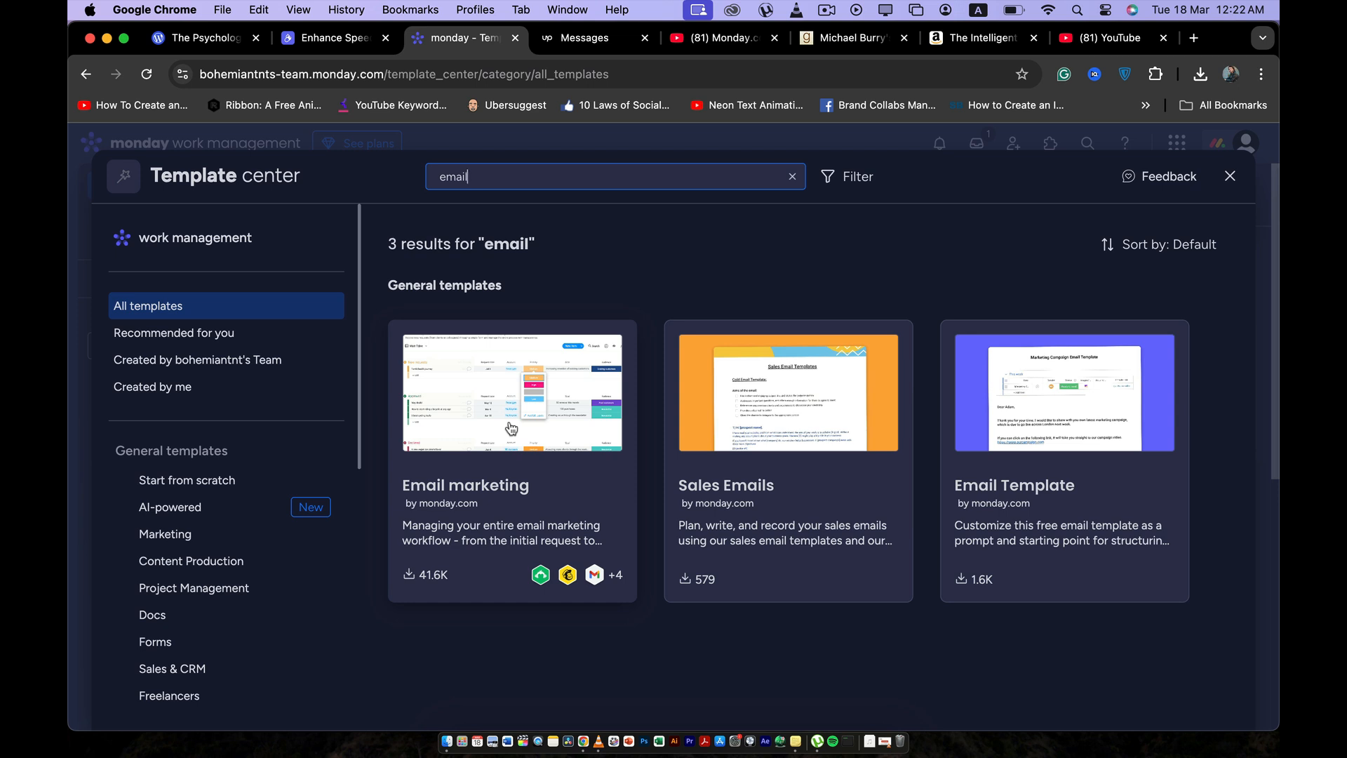
pyautogui.click(512, 429)
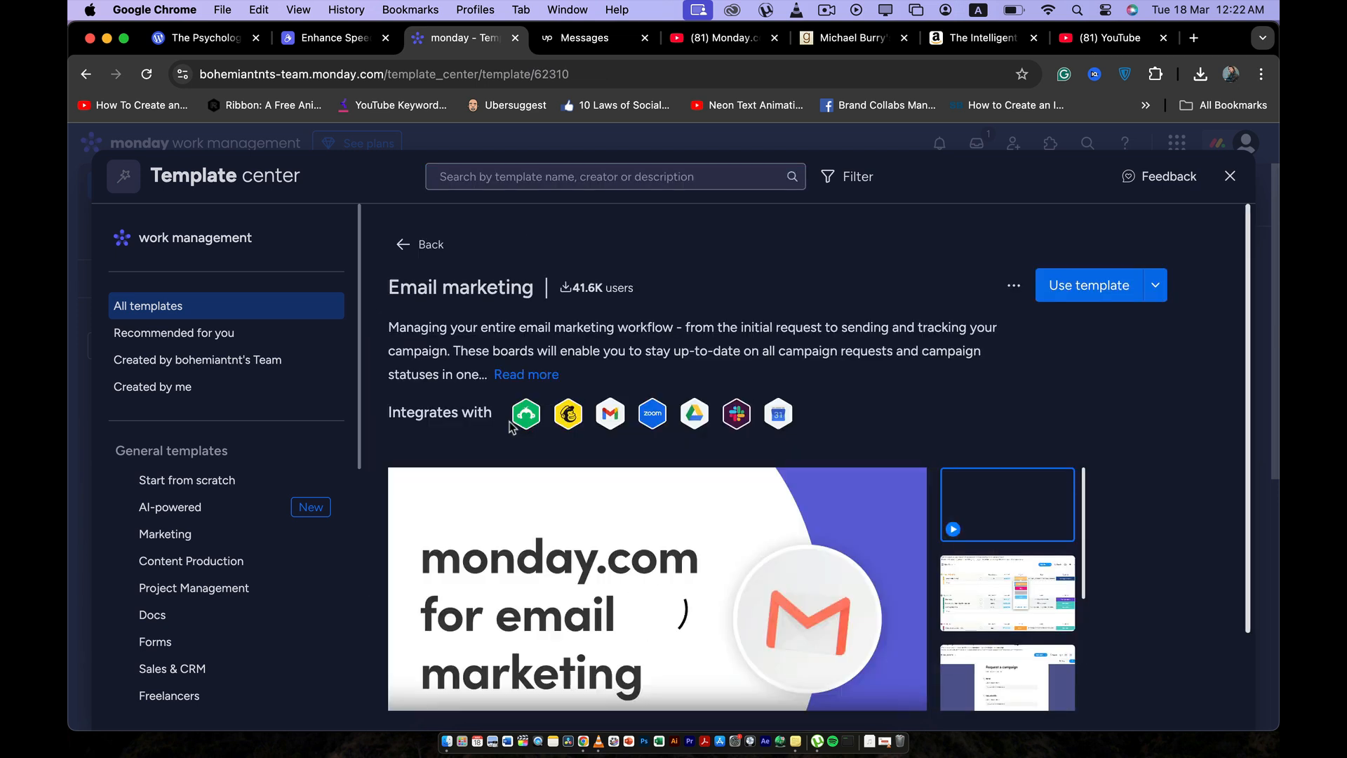
# - Examine the Email marketing template's description and preview images, including the request form, priority chart and campaign status board
pyautogui.scroll(-1, 575, 348)
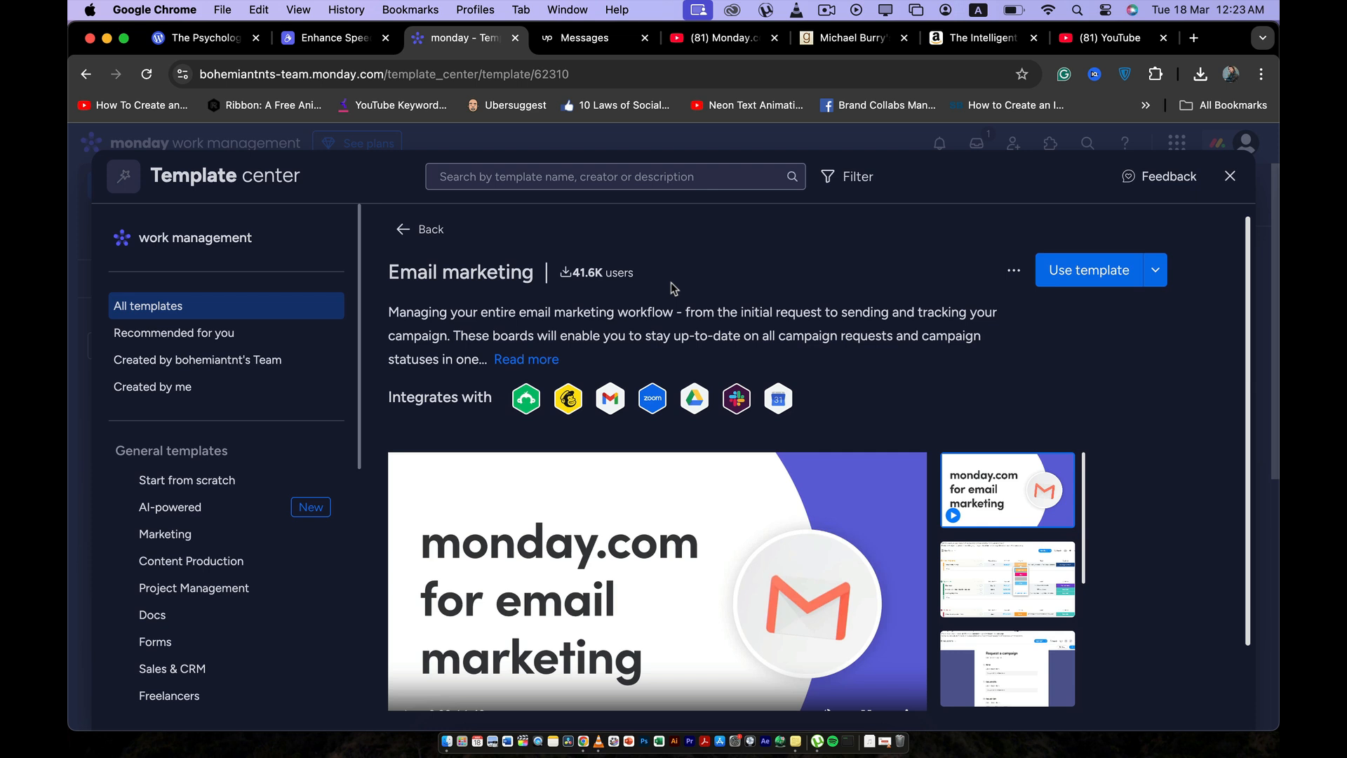
pyautogui.scroll(-2, 673, 288)
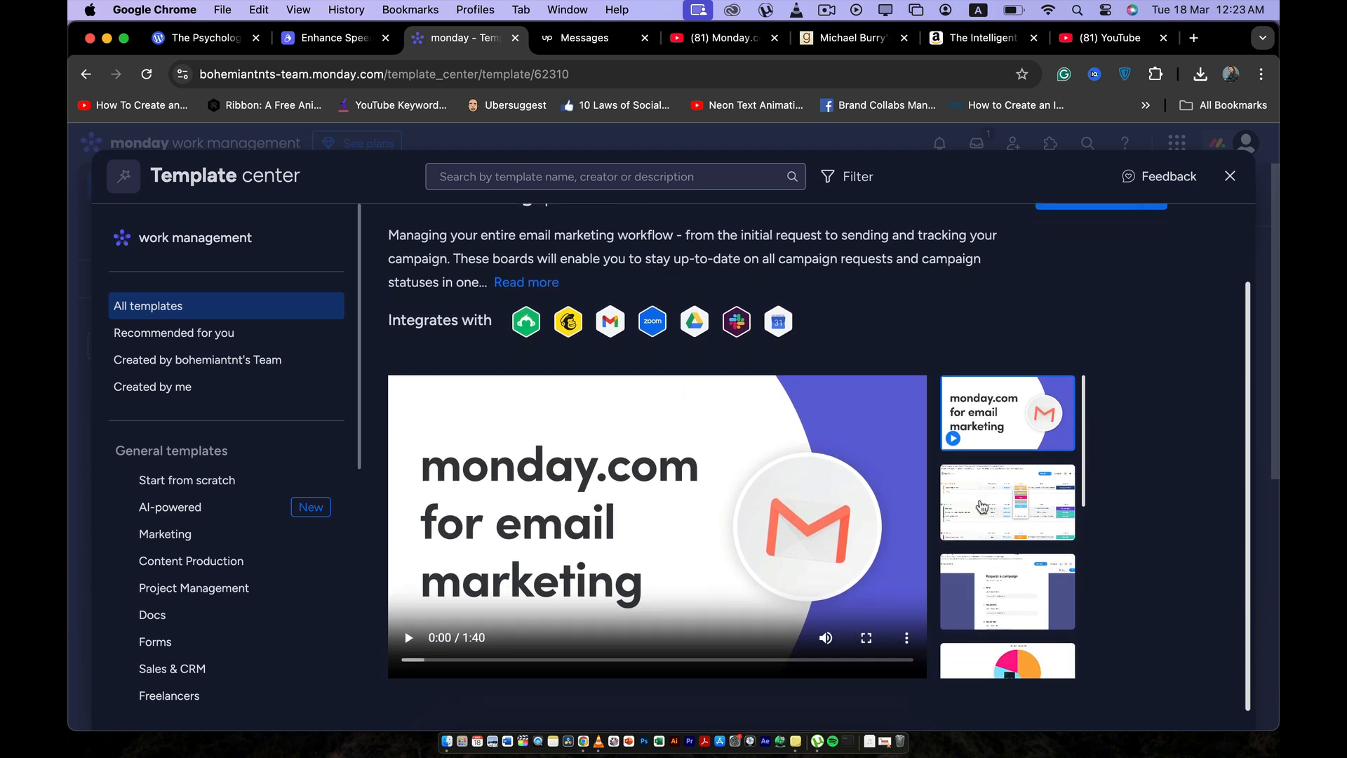
pyautogui.click(1014, 523)
pyautogui.click(994, 586)
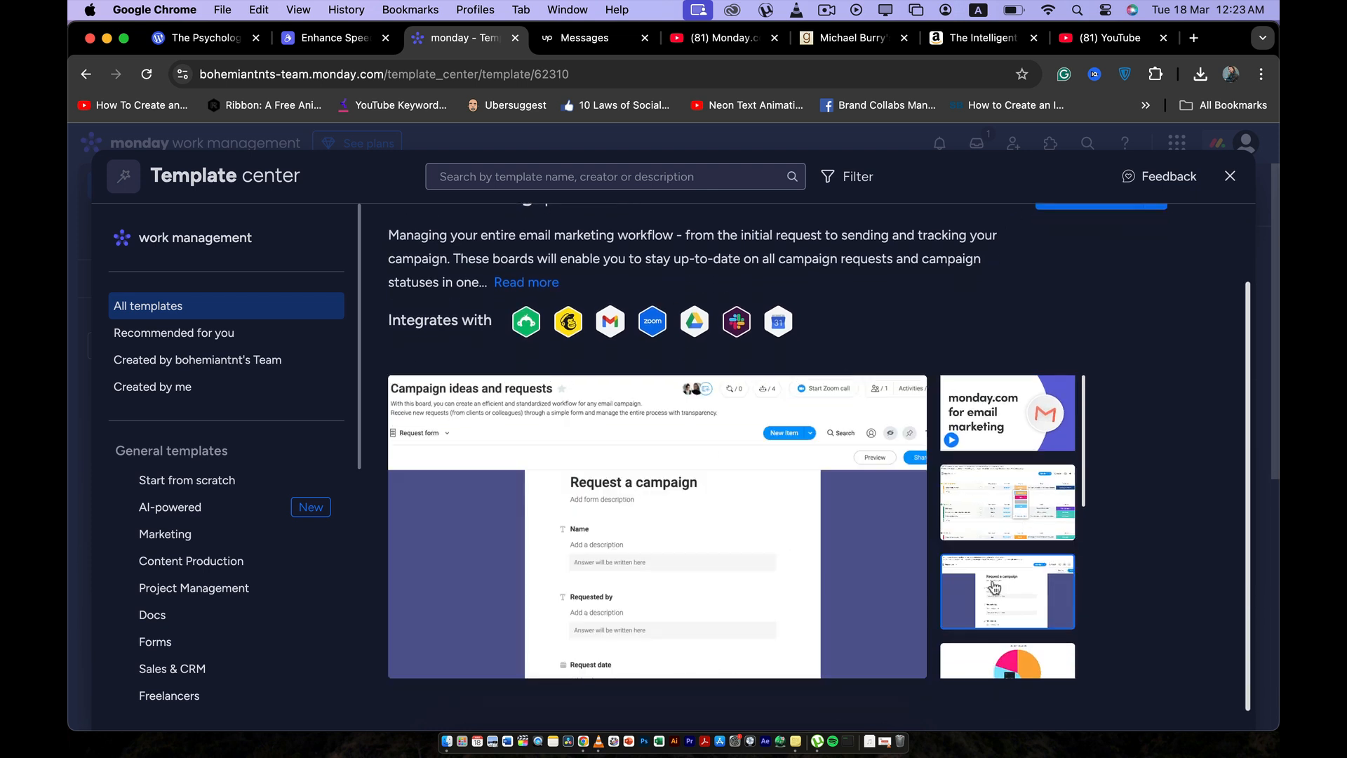
pyautogui.scroll(-3, 996, 586)
pyautogui.click(1005, 583)
pyautogui.scroll(-4, 1006, 582)
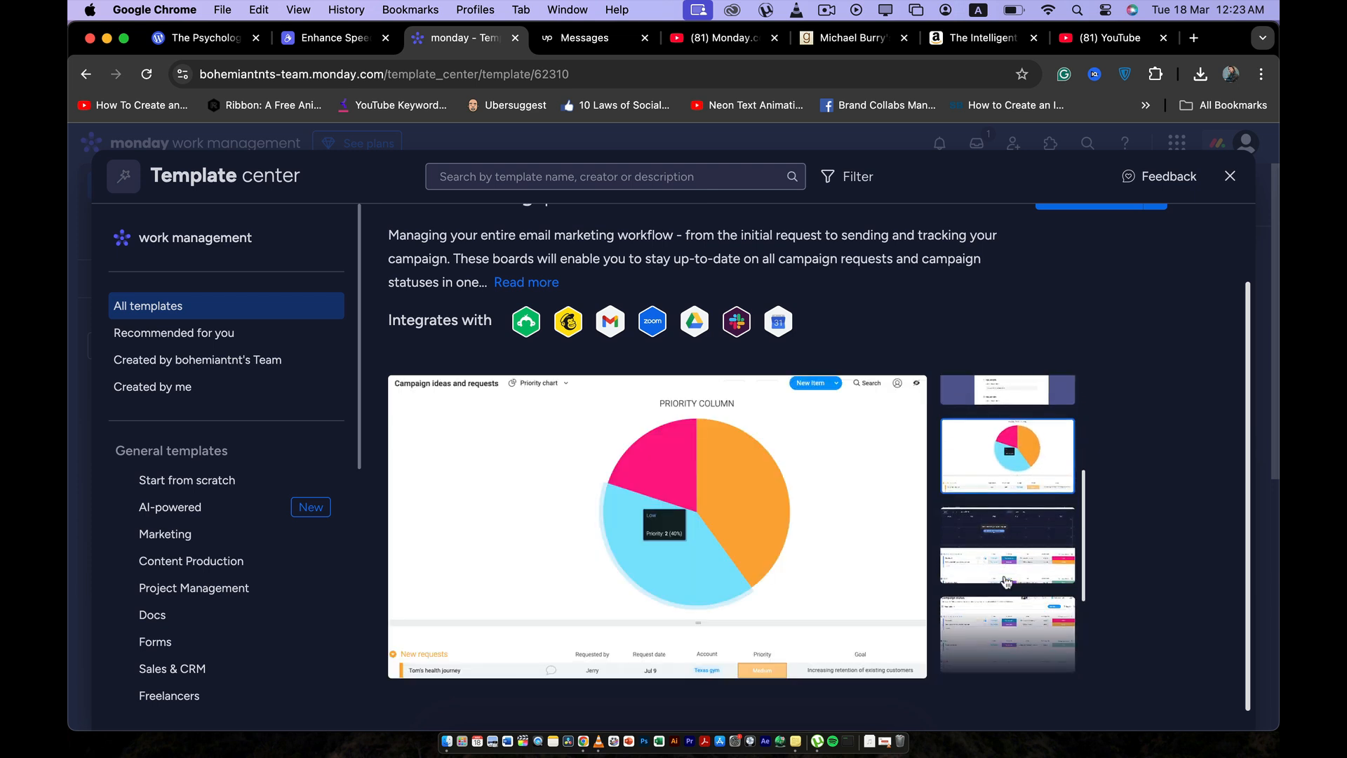
pyautogui.click(1019, 567)
pyautogui.scroll(-2, 1017, 565)
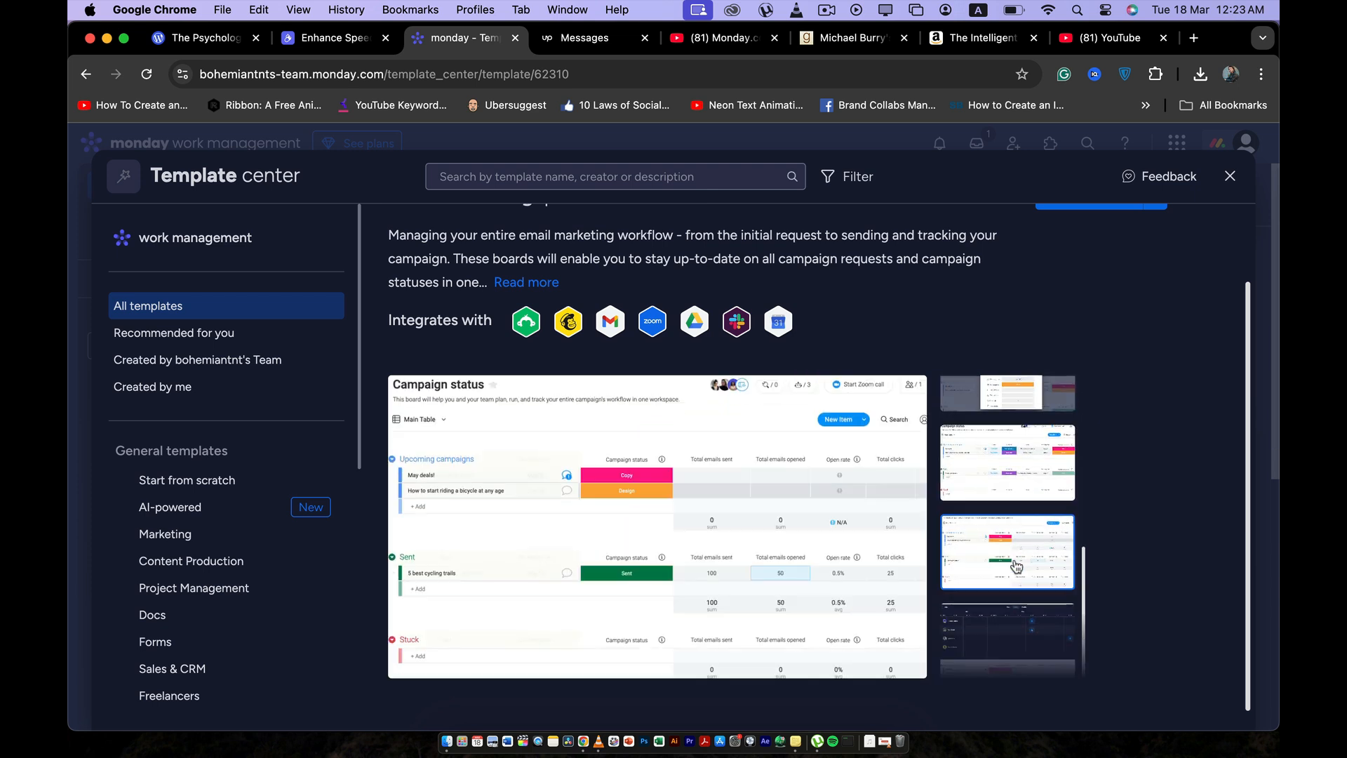
# - Add the Email marketing template to the main workspace
pyautogui.scroll(5, 1015, 567)
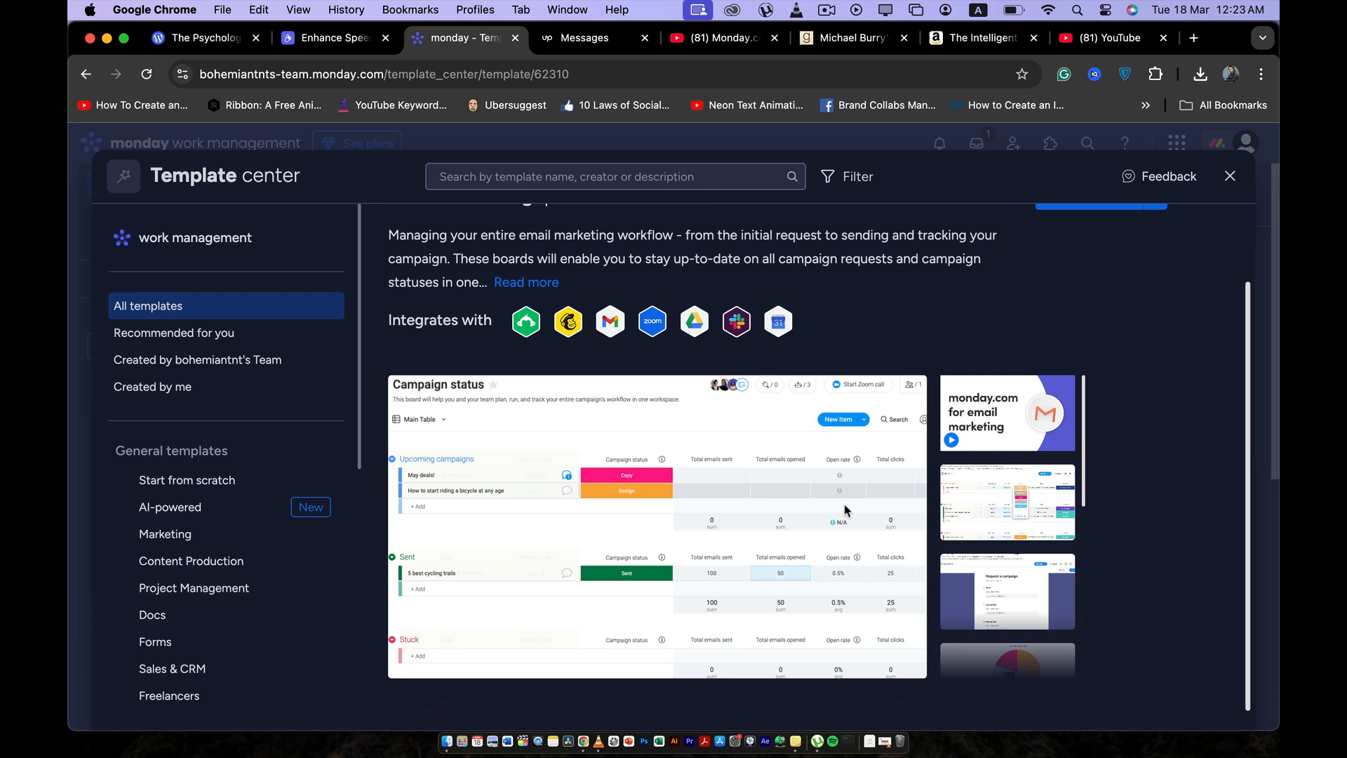
pyautogui.scroll(3, 1073, 350)
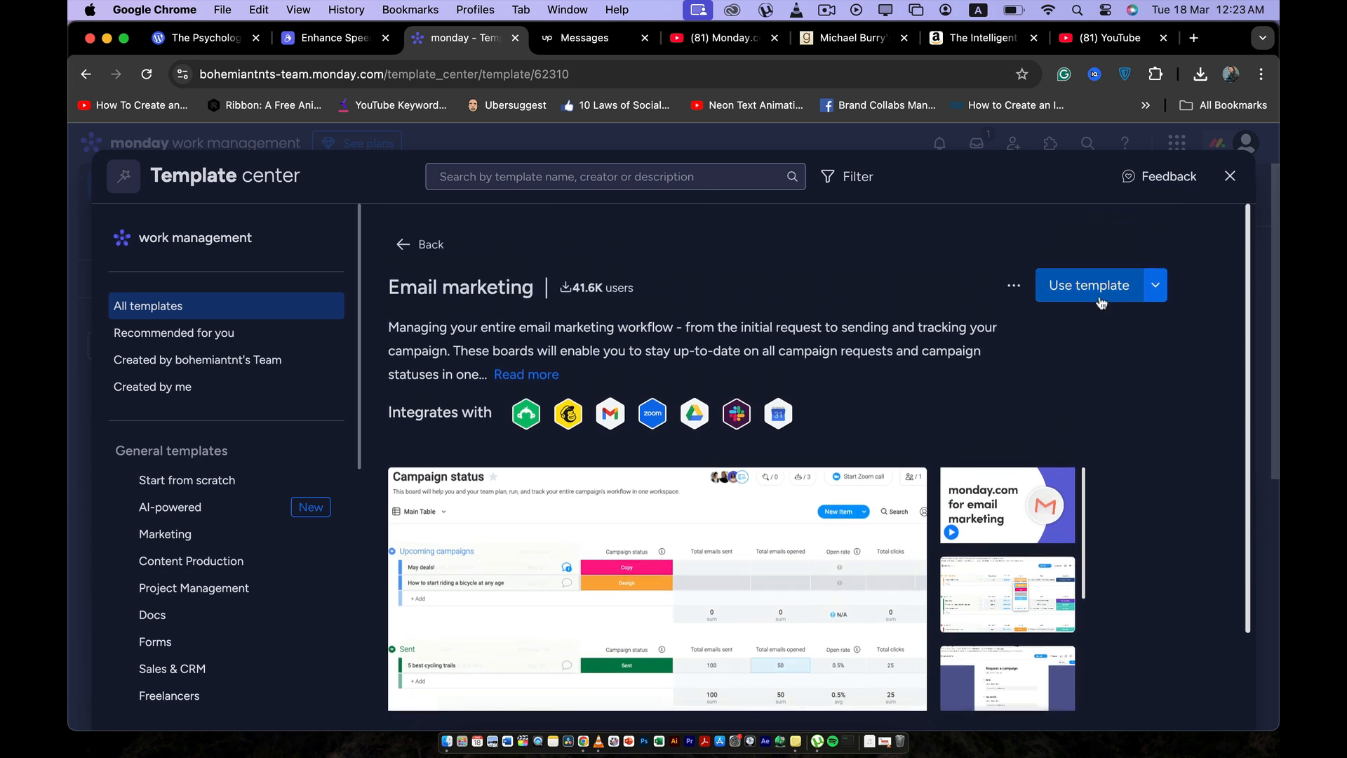
pyautogui.click(1100, 302)
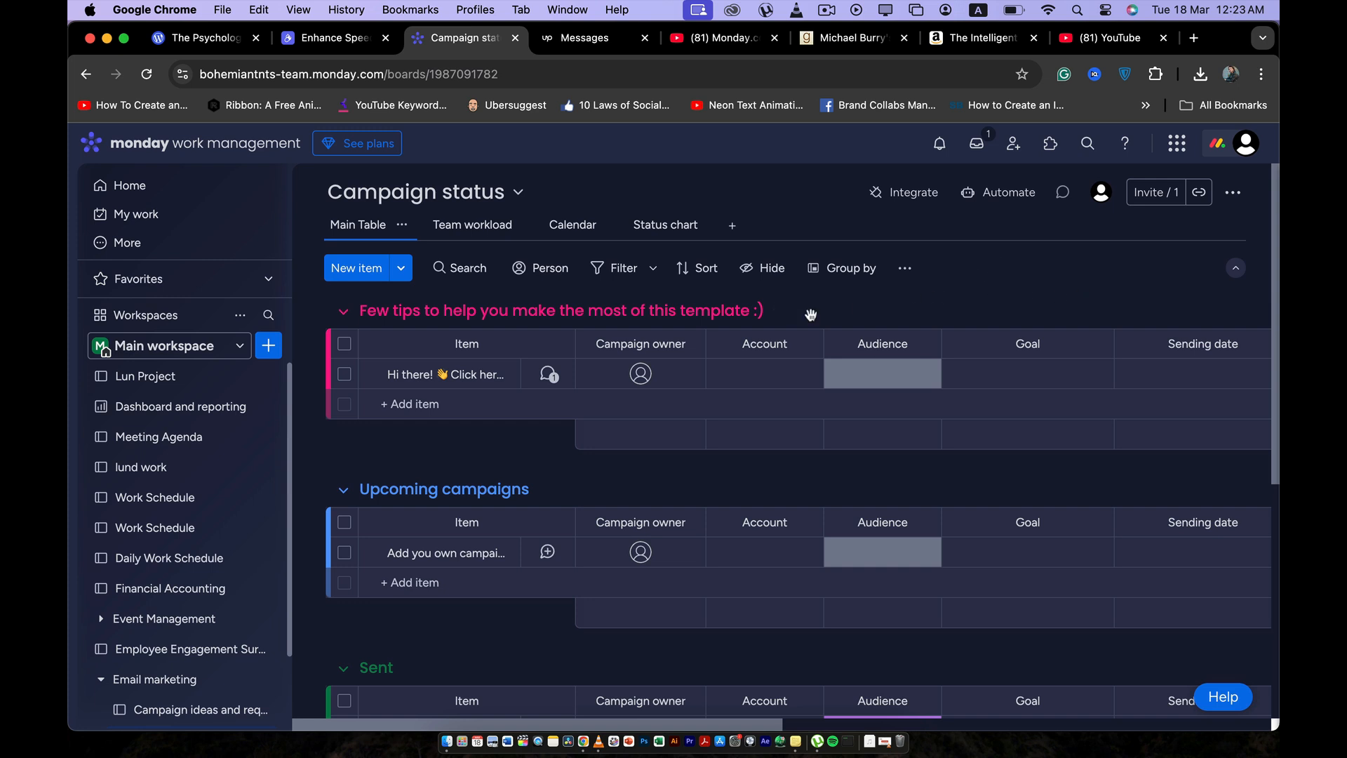
# - Review the groups on the Campaign status board and open the Campaign ideas and requests board in the Email marketing folder
pyautogui.scroll(-1, 735, 315)
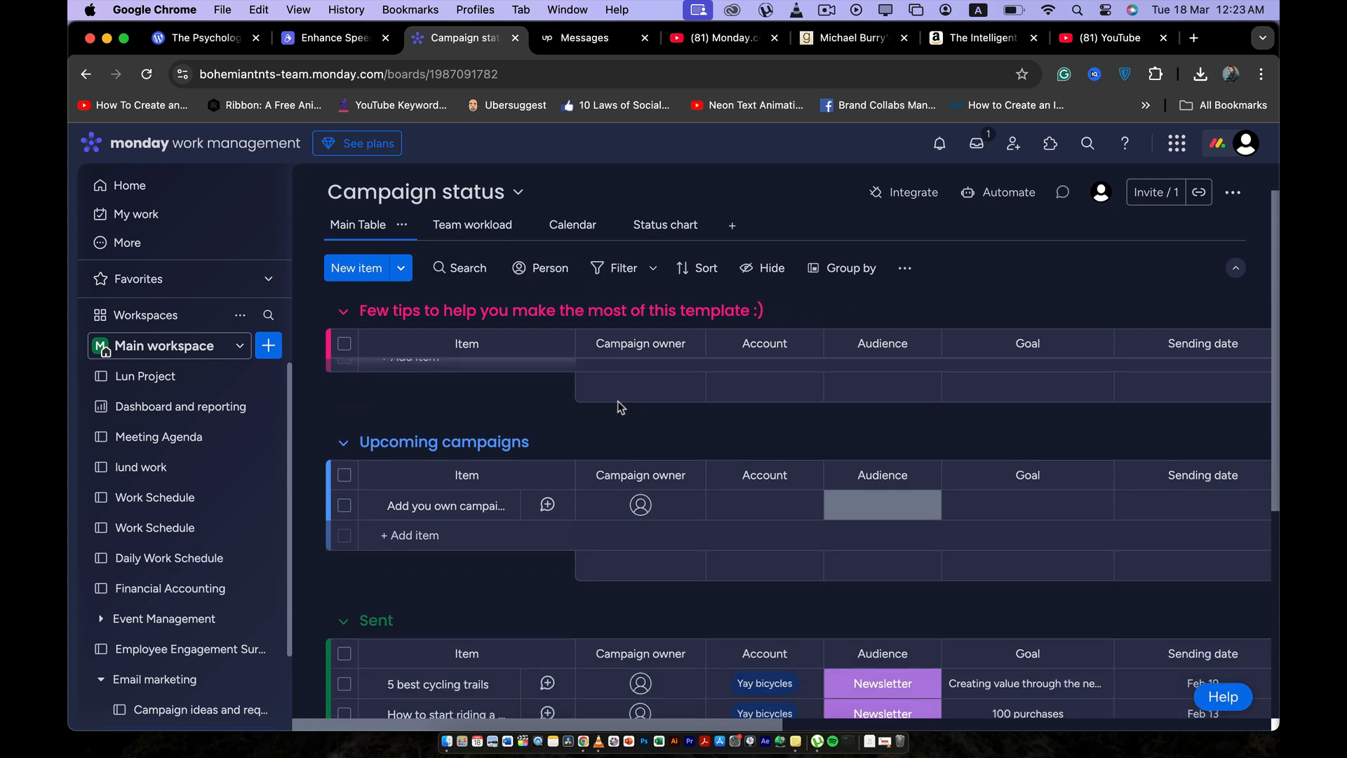
pyautogui.scroll(-1, 618, 401)
pyautogui.scroll(2, 622, 394)
pyautogui.scroll(-8, 517, 447)
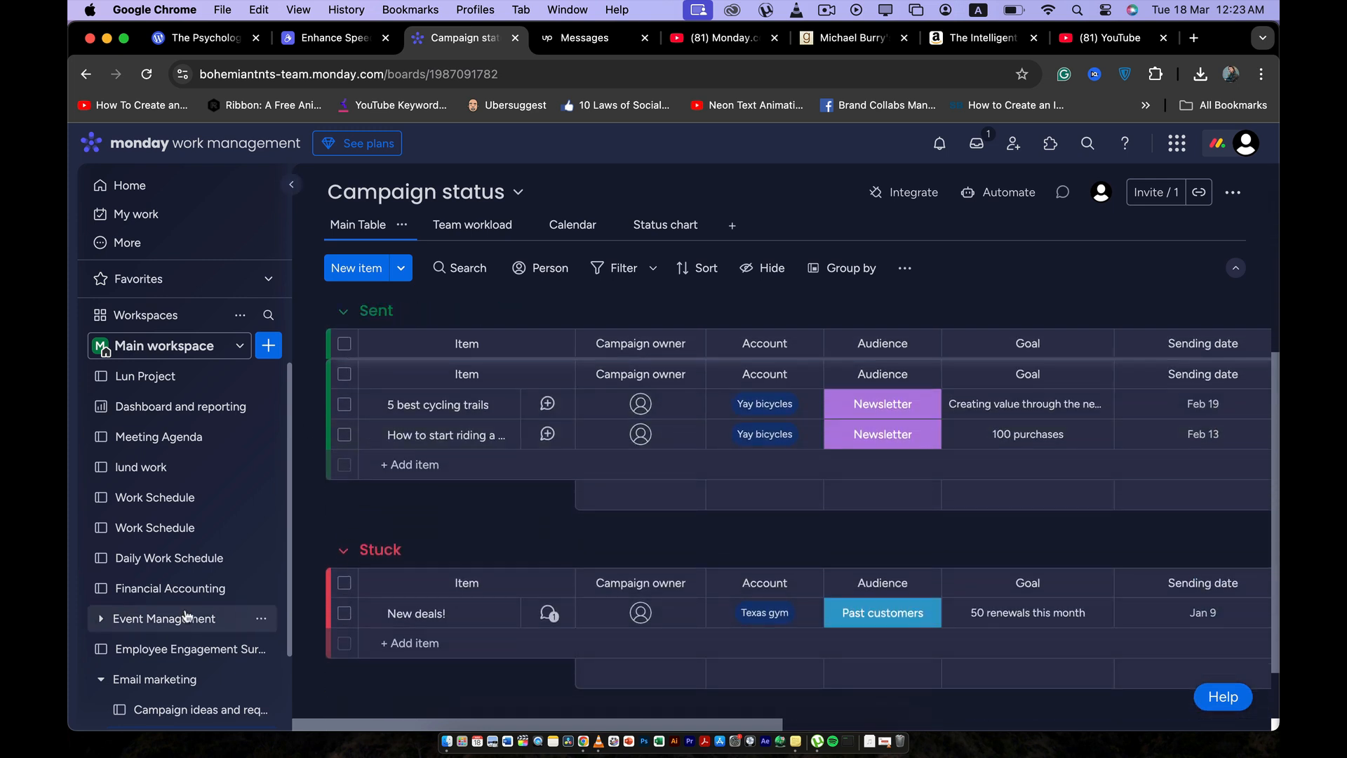
pyautogui.scroll(-2, 190, 616)
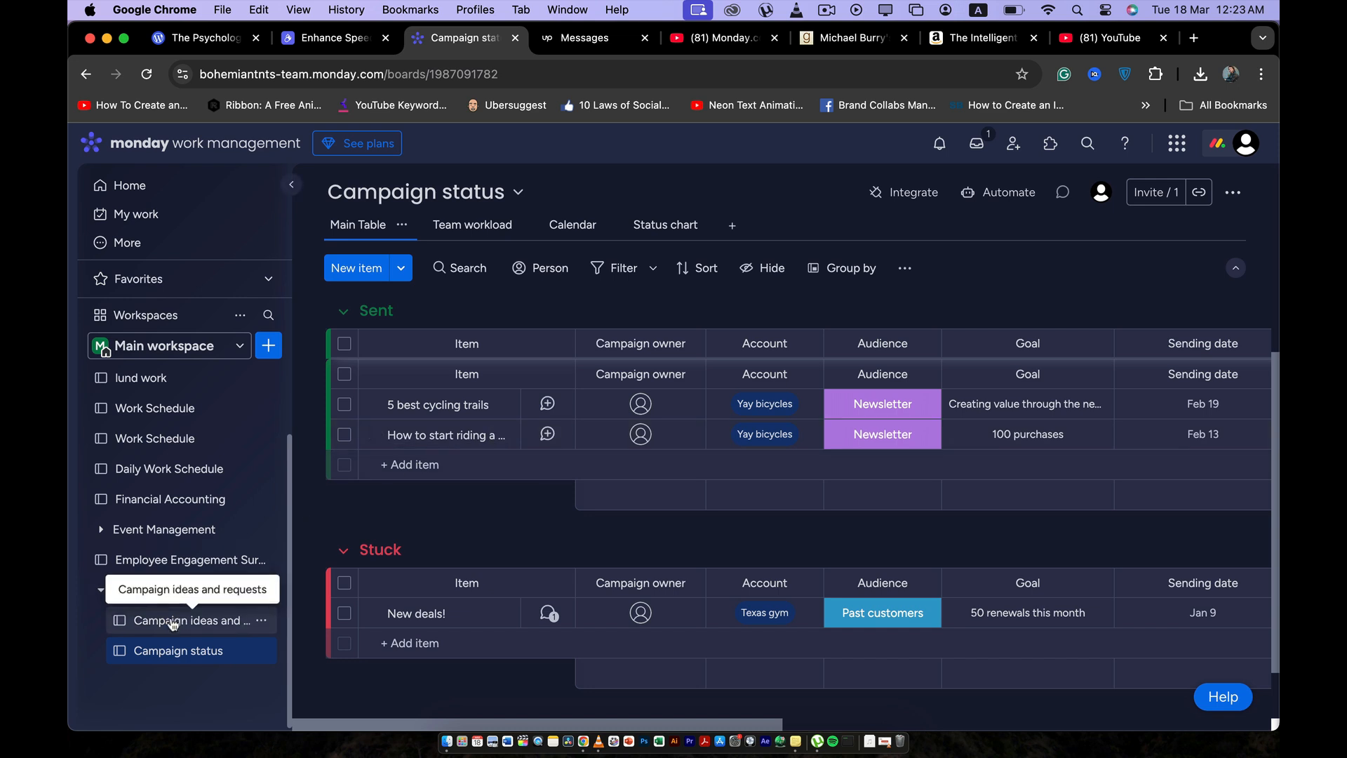
pyautogui.doubleClick(174, 619)
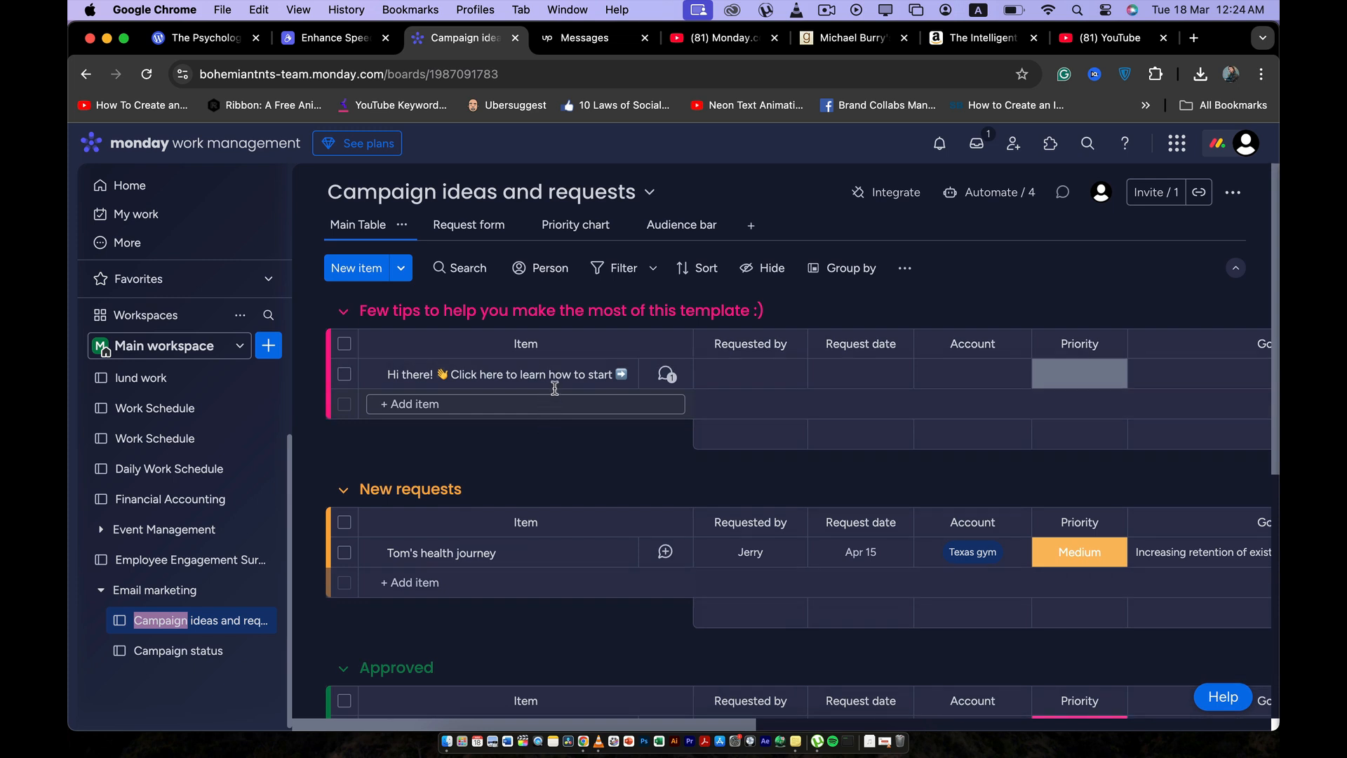
# - Examine the New requests, Approved and Declined groups and their items on the Campaign ideas and requests board
pyautogui.scroll(-1, 602, 442)
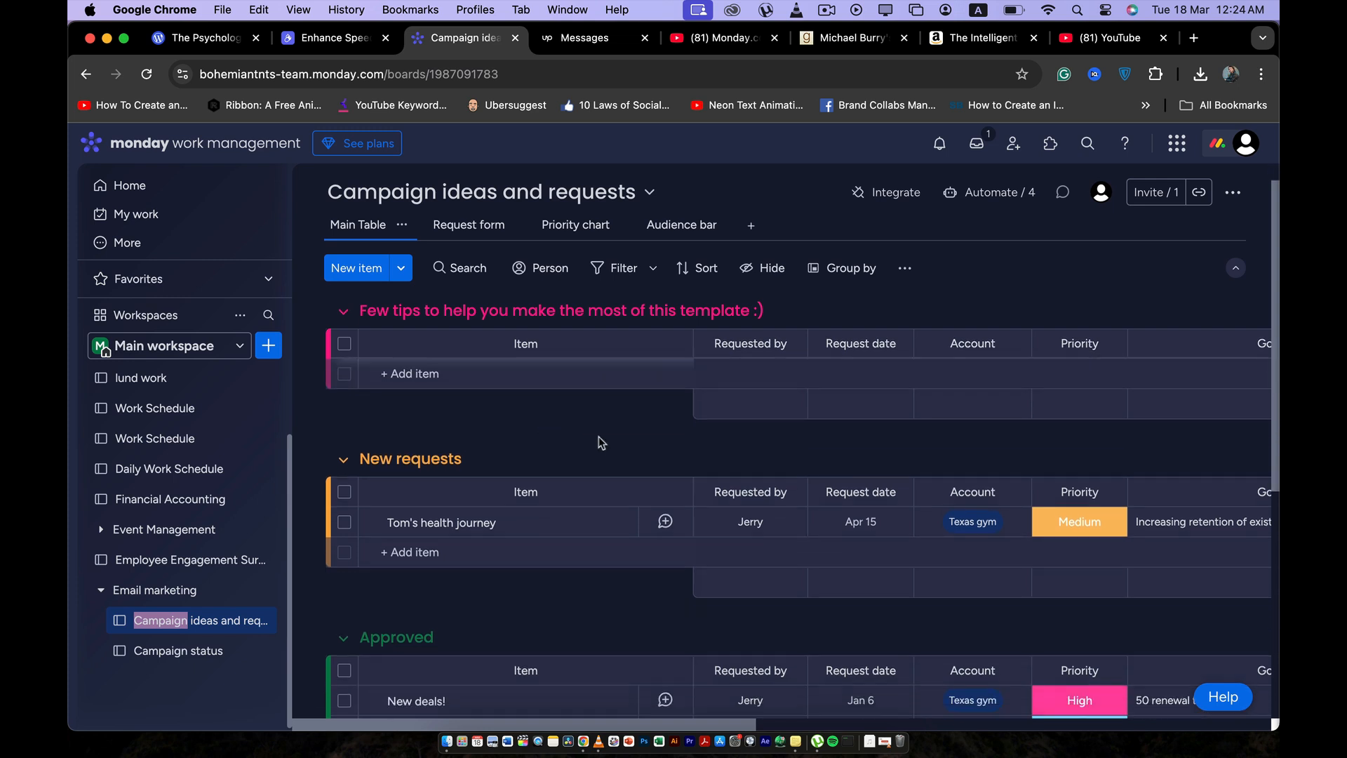
pyautogui.scroll(1, 544, 485)
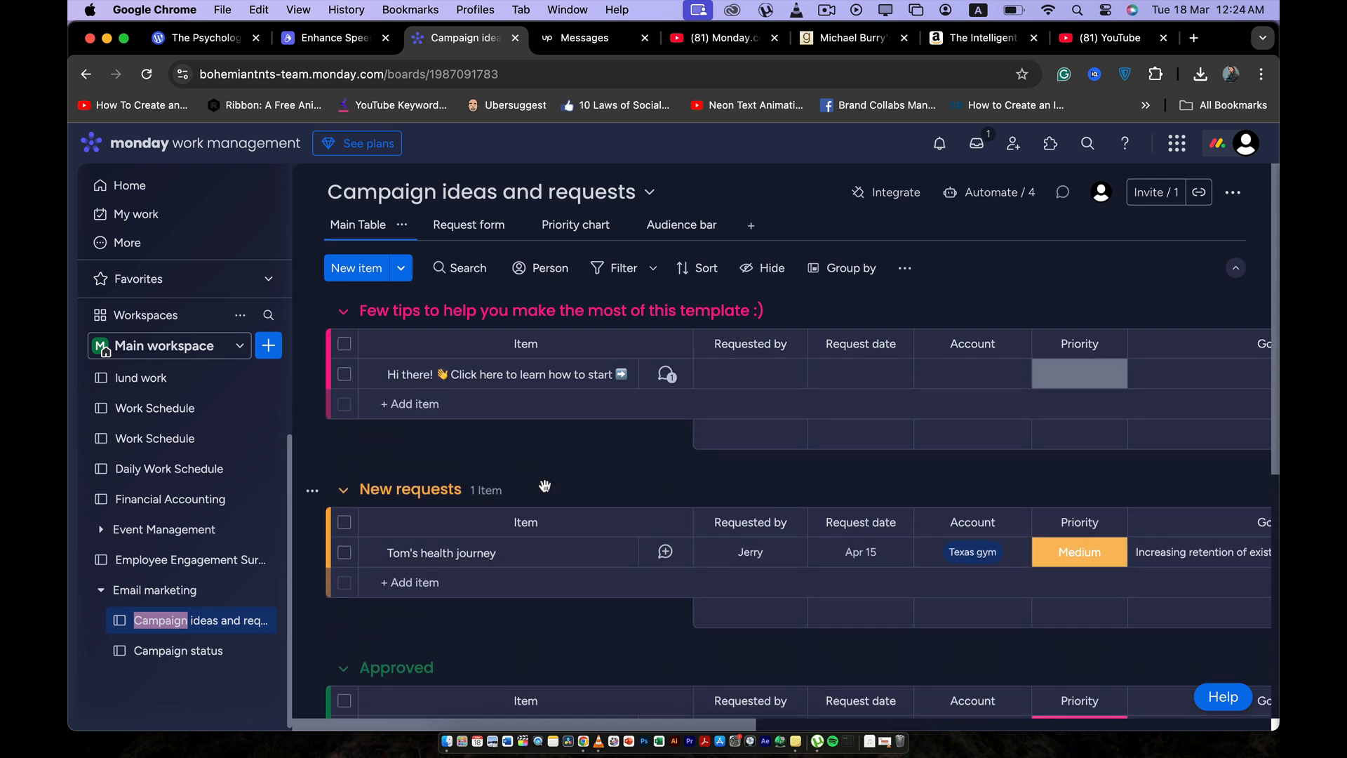
pyautogui.scroll(-8, 544, 485)
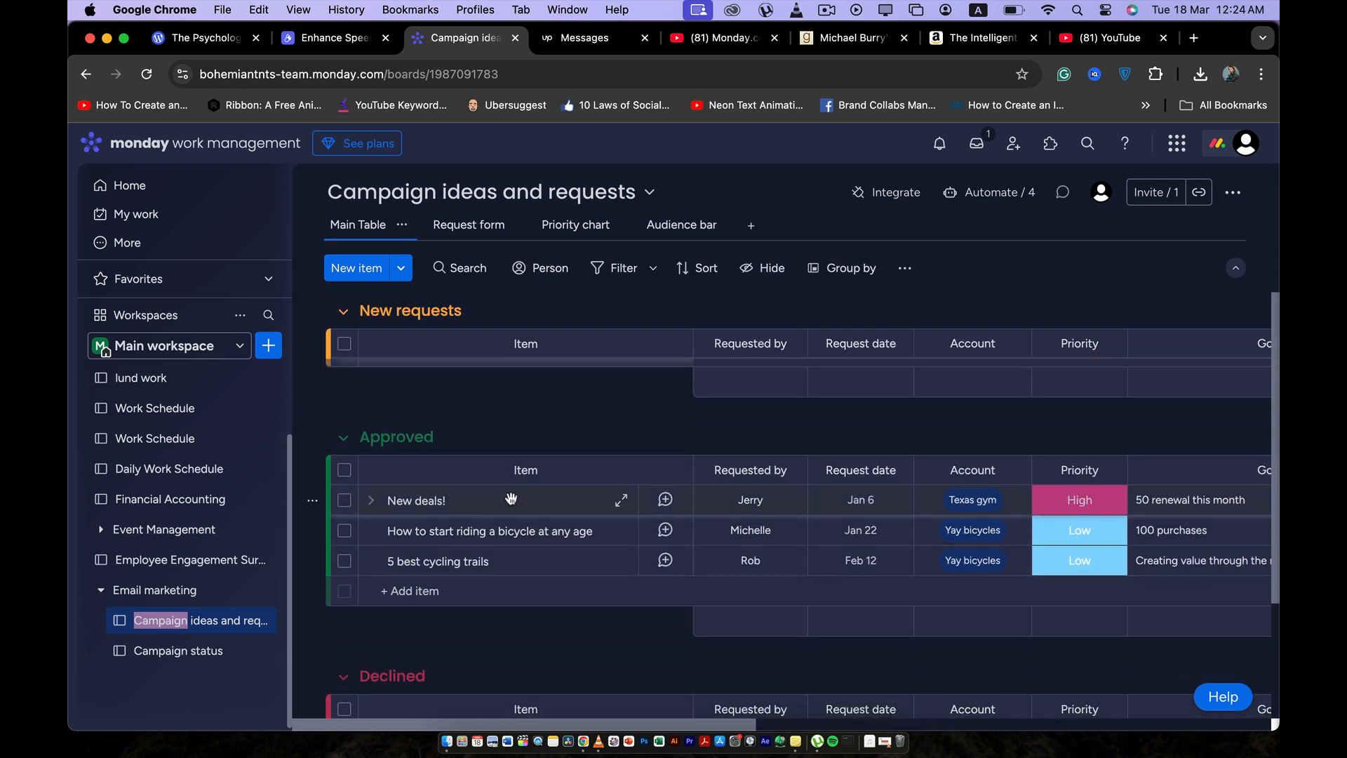
pyautogui.scroll(-2, 511, 498)
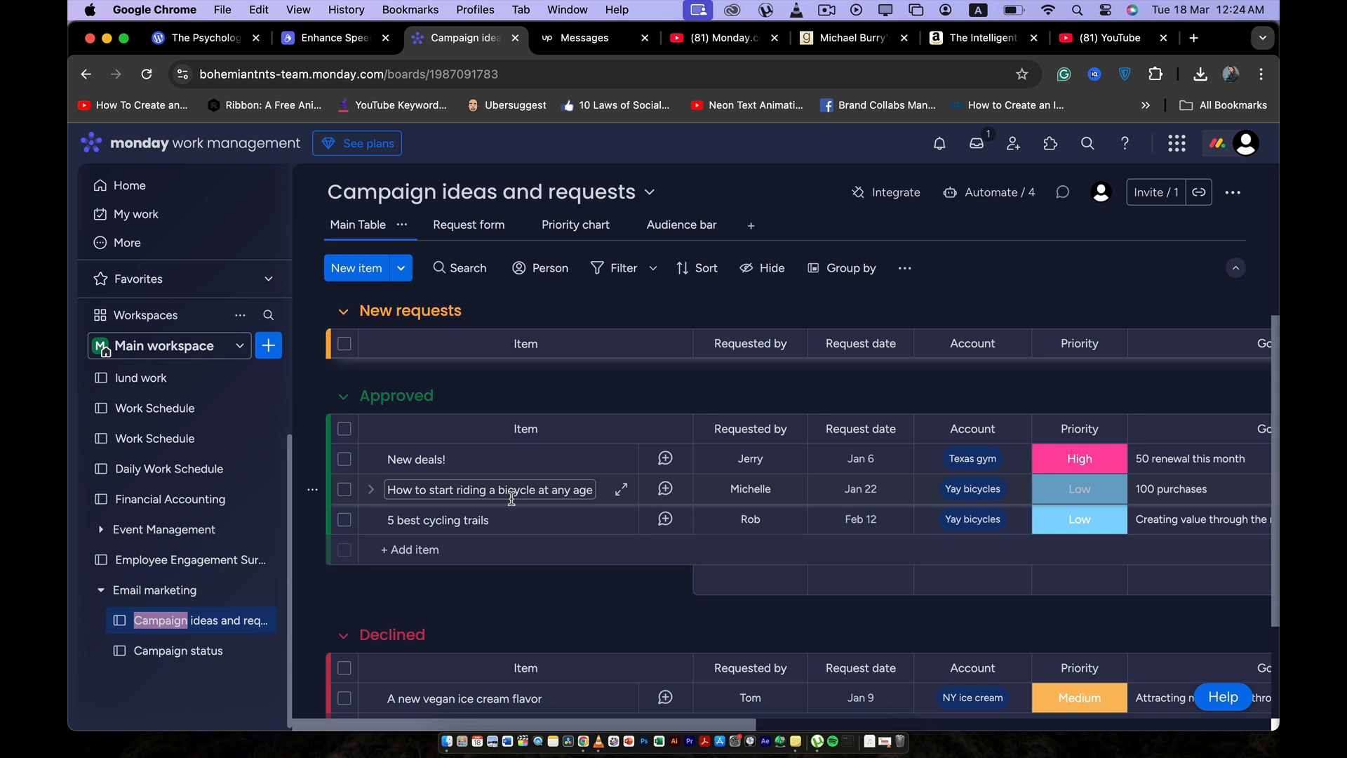
pyautogui.scroll(-2, 511, 498)
pyautogui.scroll(2, 511, 498)
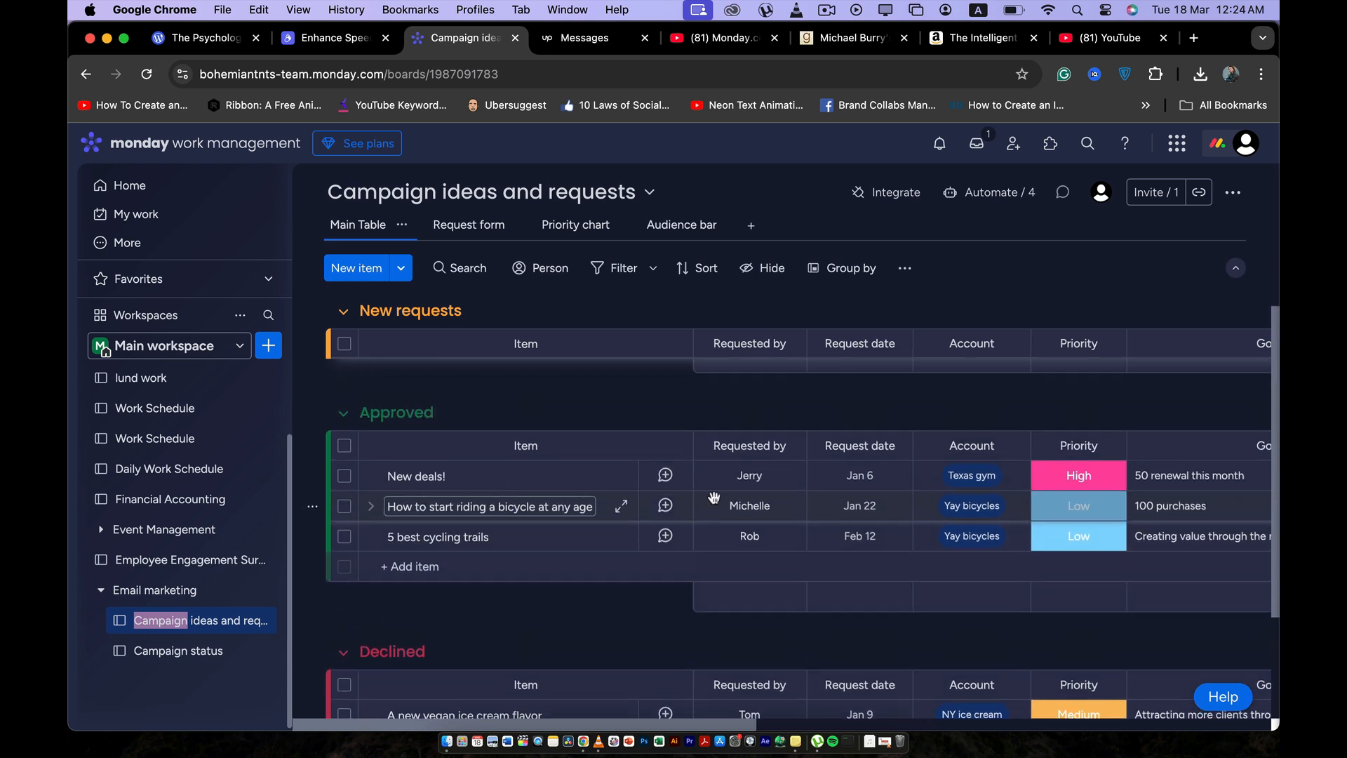
pyautogui.scroll(-2, 771, 556)
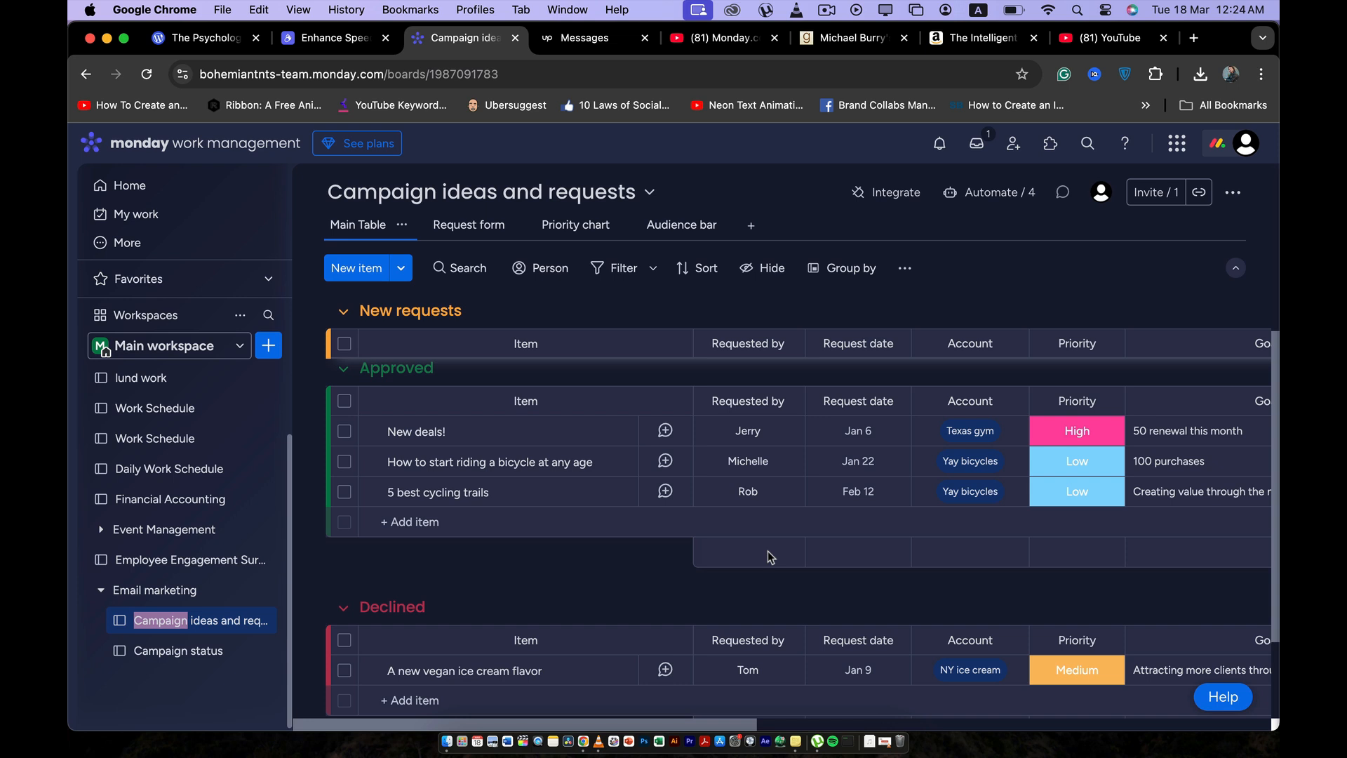
pyautogui.scroll(1, 769, 551)
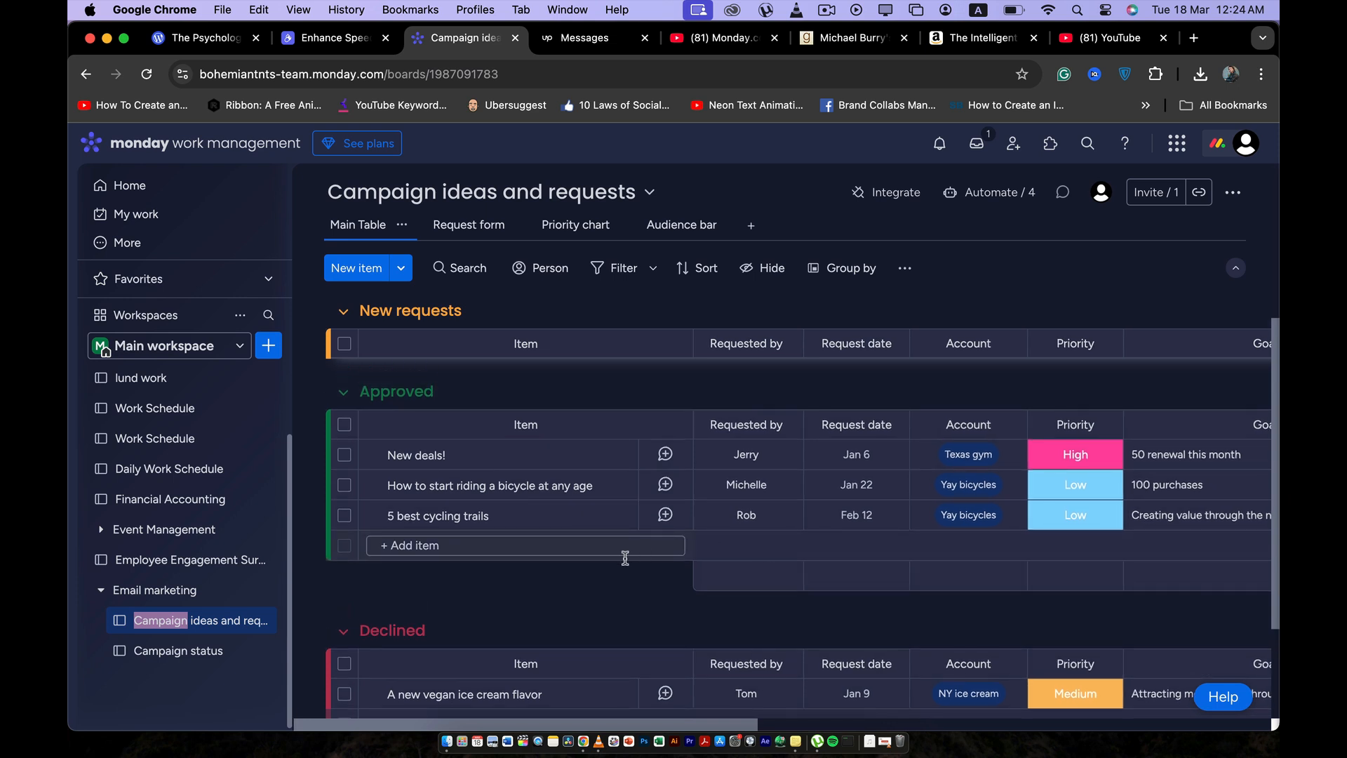
pyautogui.scroll(-6, 625, 554)
pyautogui.scroll(1, 591, 515)
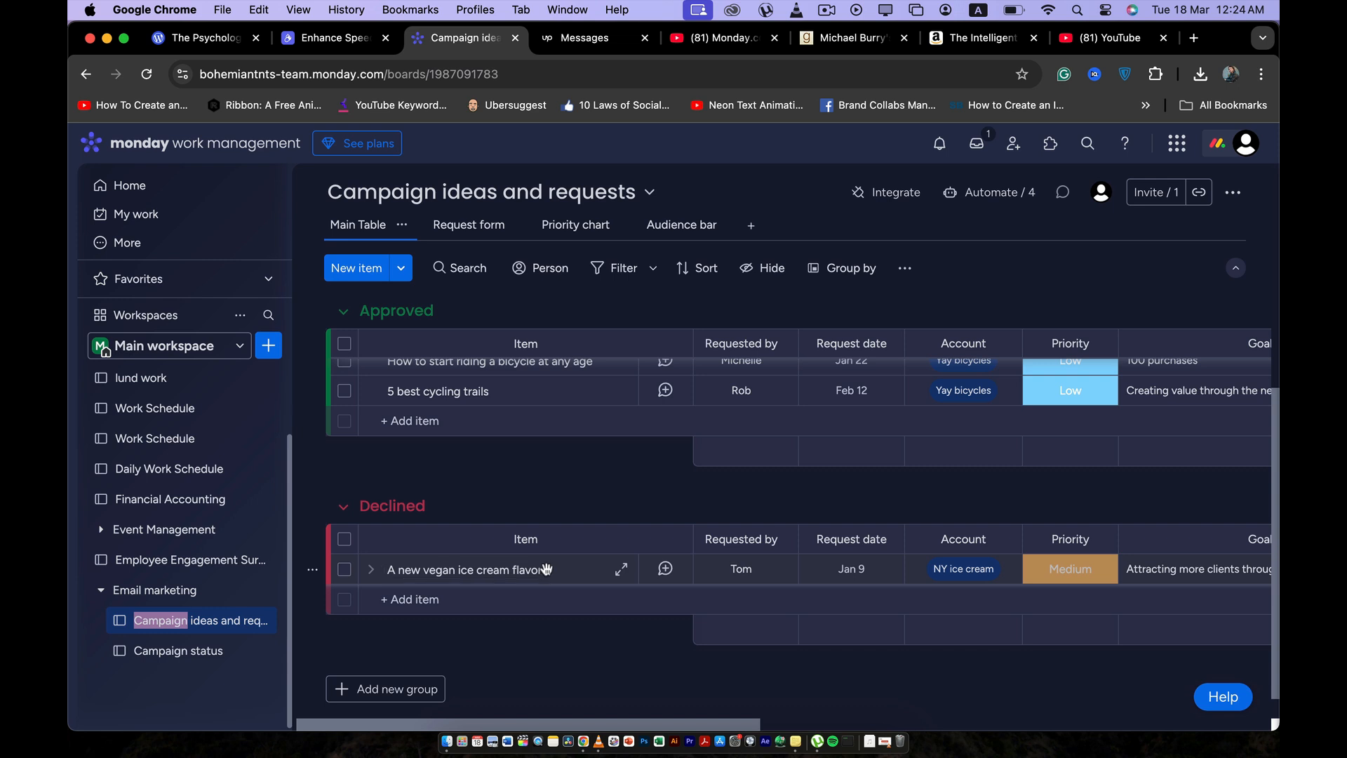
pyautogui.scroll(5, 557, 560)
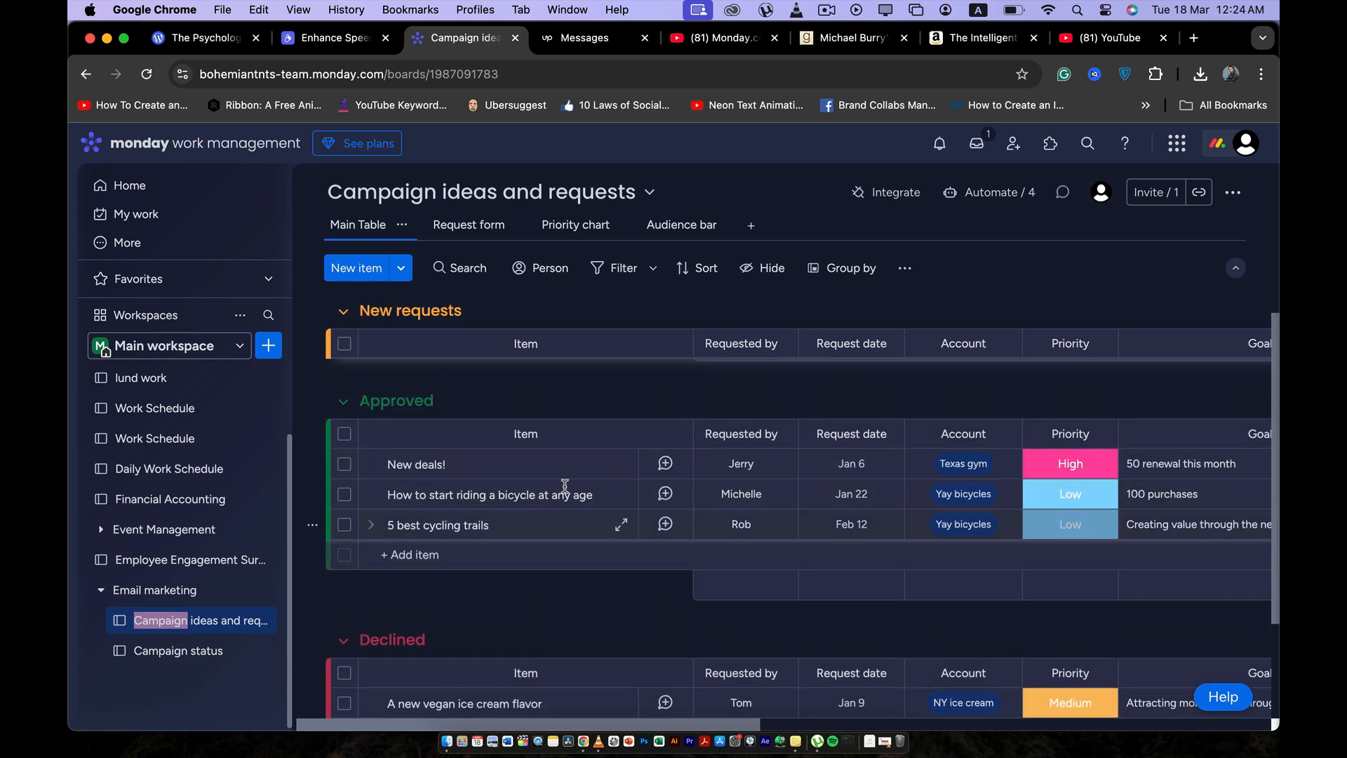
pyautogui.scroll(5, 571, 491)
pyautogui.scroll(2, 574, 492)
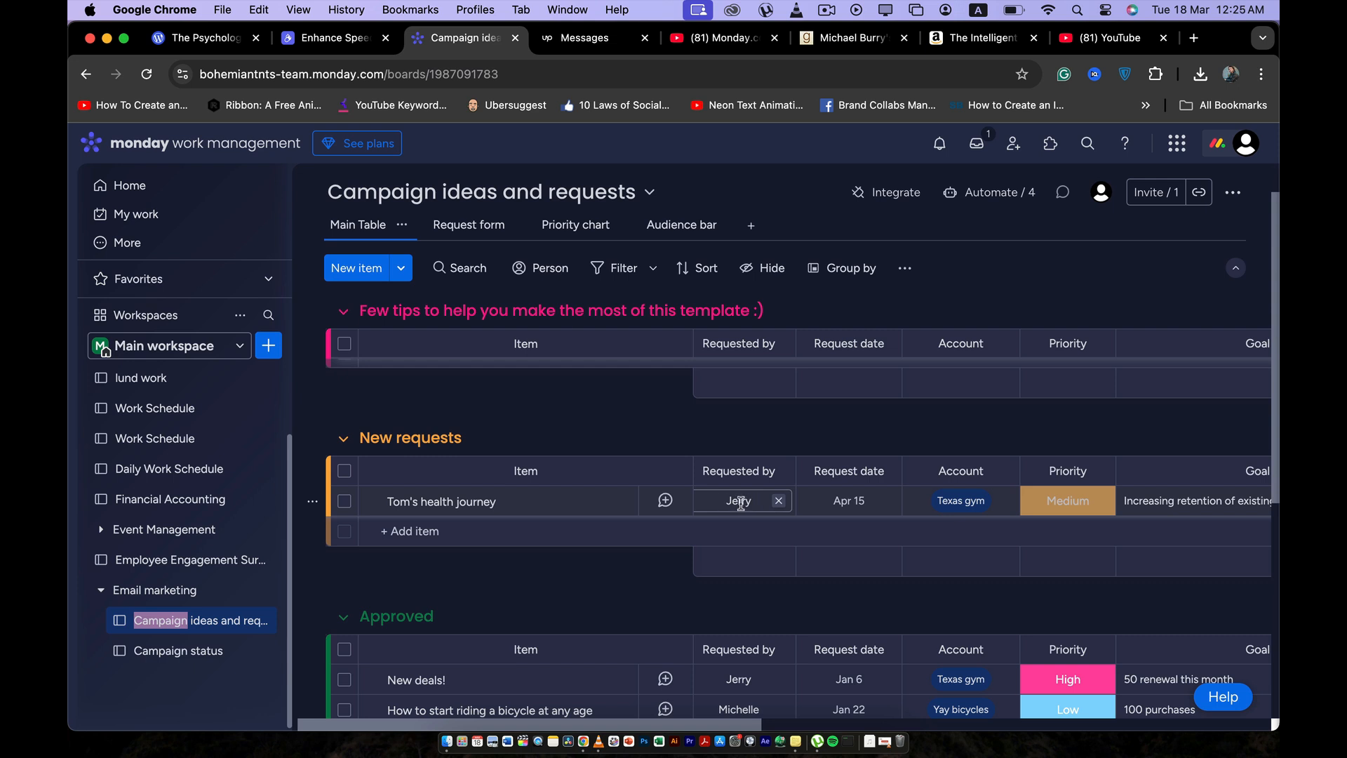
pyautogui.scroll(-1, 869, 521)
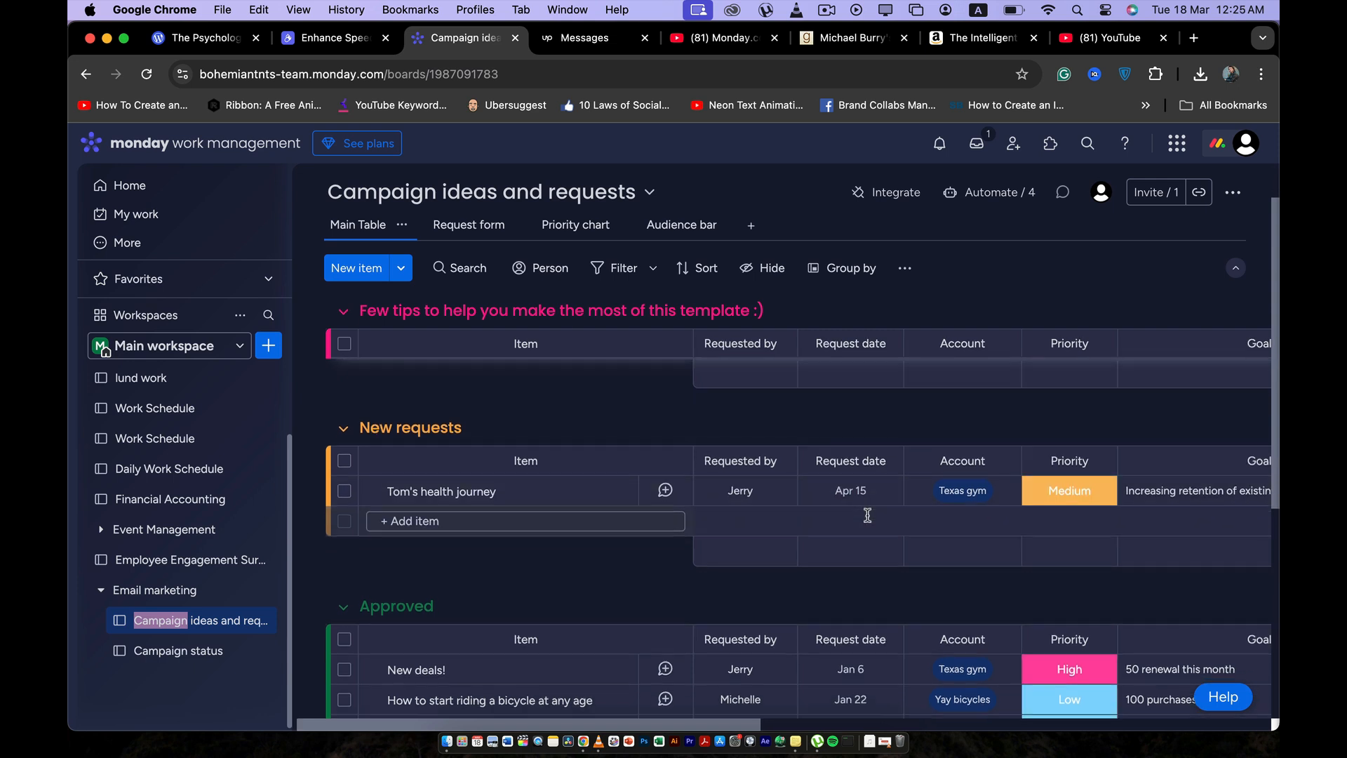
# - Set the priority of the health journey item in the New requests group to High
pyautogui.hscroll(4, 1092, 500)
pyautogui.click(1092, 496)
pyautogui.hscroll(2, 1066, 499)
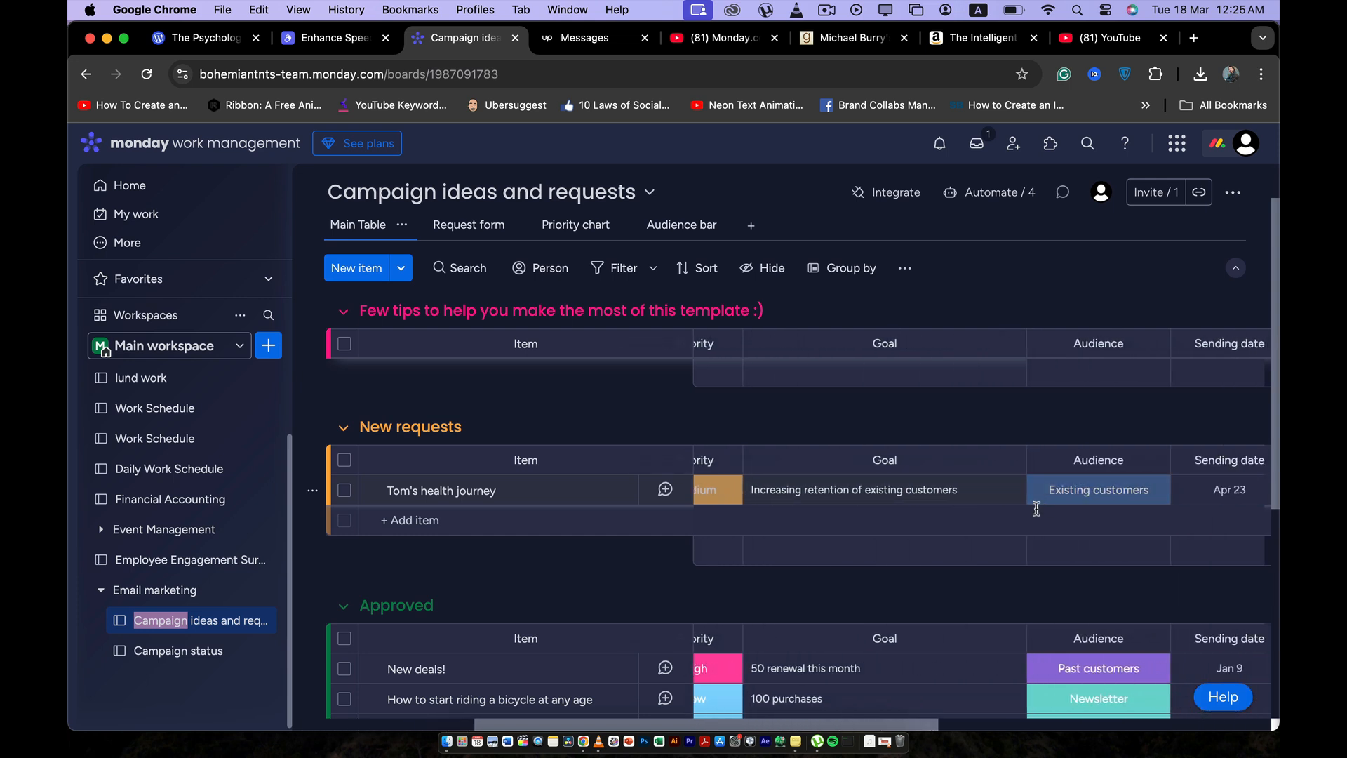
pyautogui.hscroll(-5, 1017, 503)
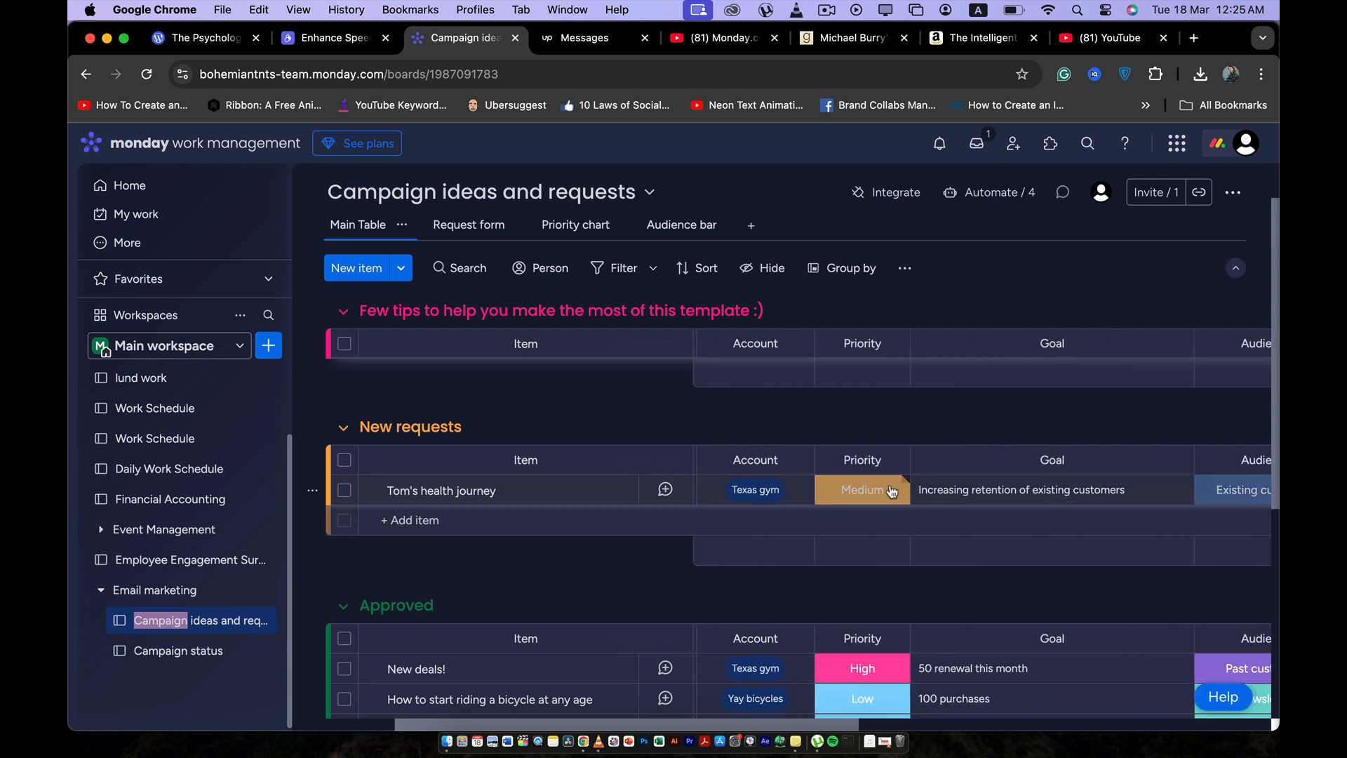
pyautogui.click(891, 491)
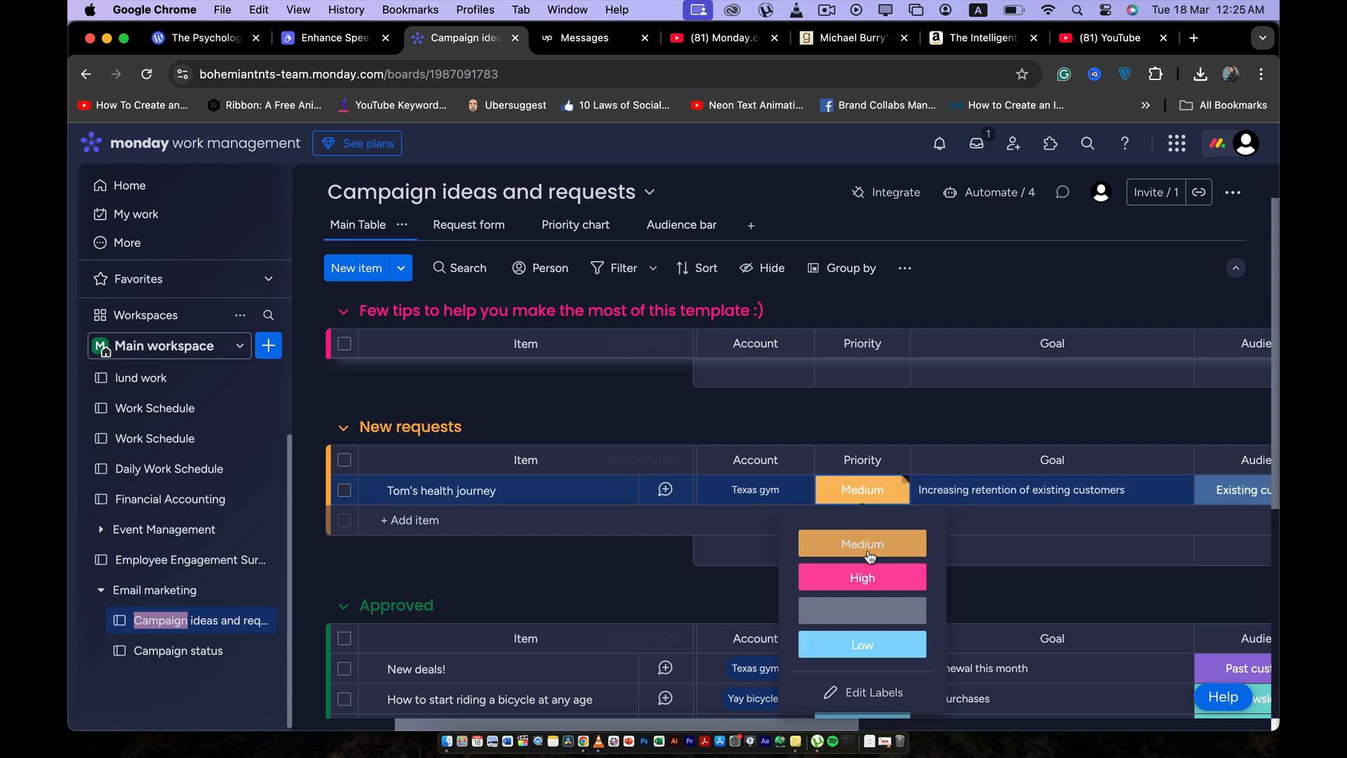
pyautogui.click(861, 573)
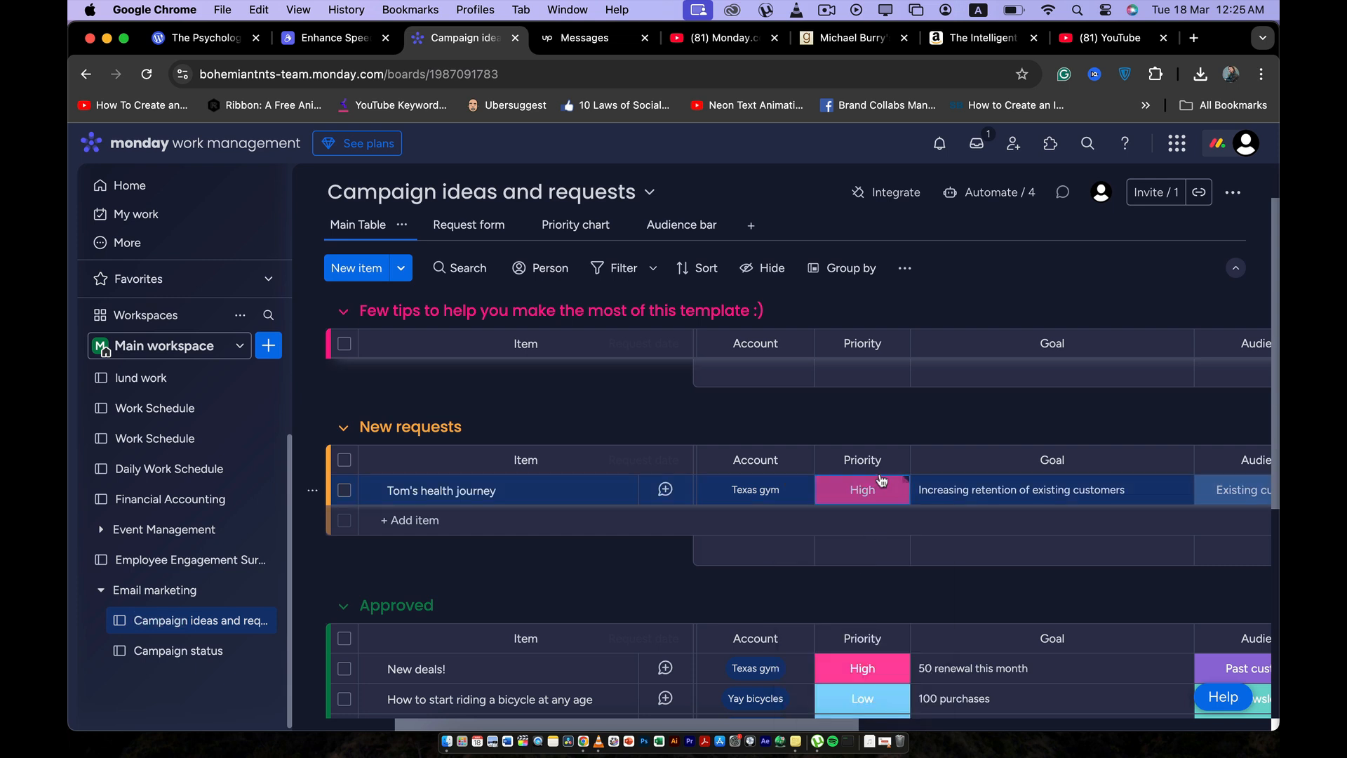
# - Check the New requests item's goal, audience, sending date, email, reviewer and request status columns
pyautogui.hscroll(2, 882, 481)
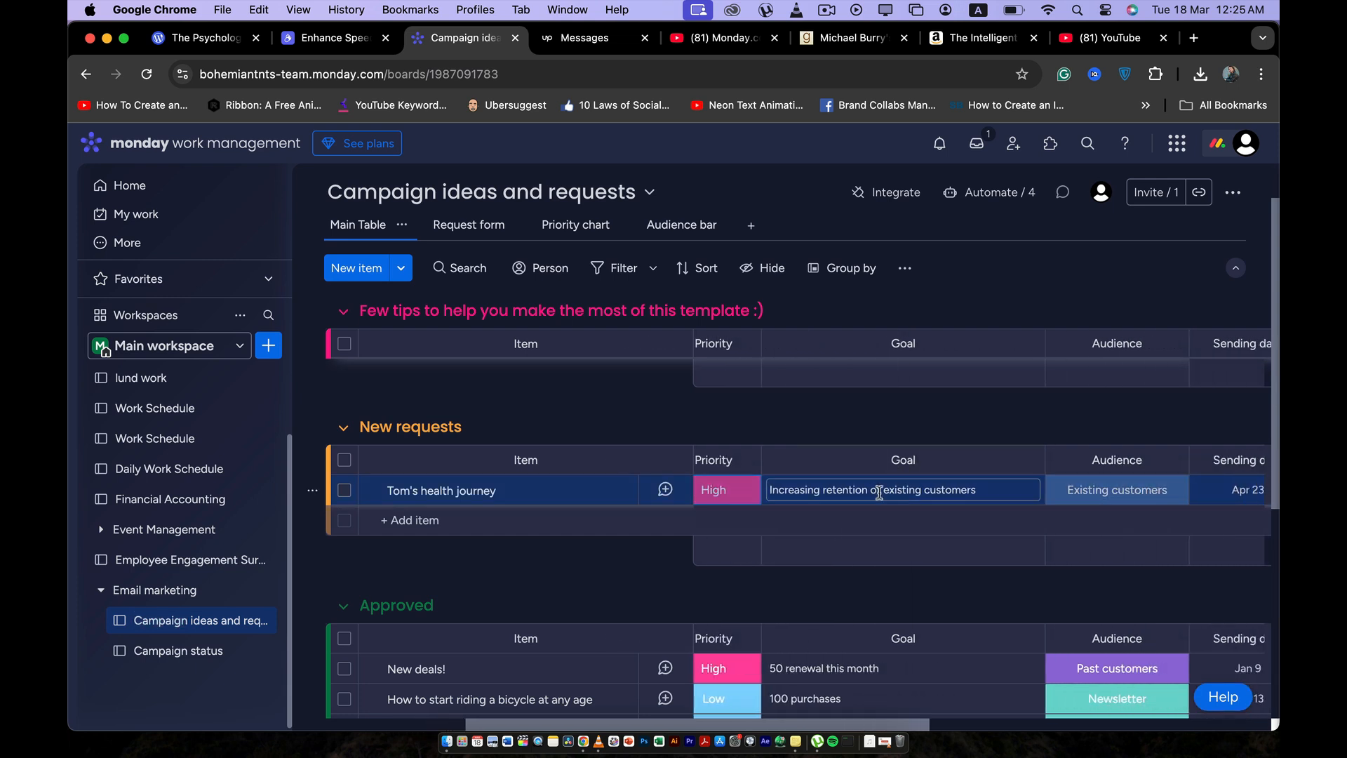
pyautogui.hscroll(2, 905, 494)
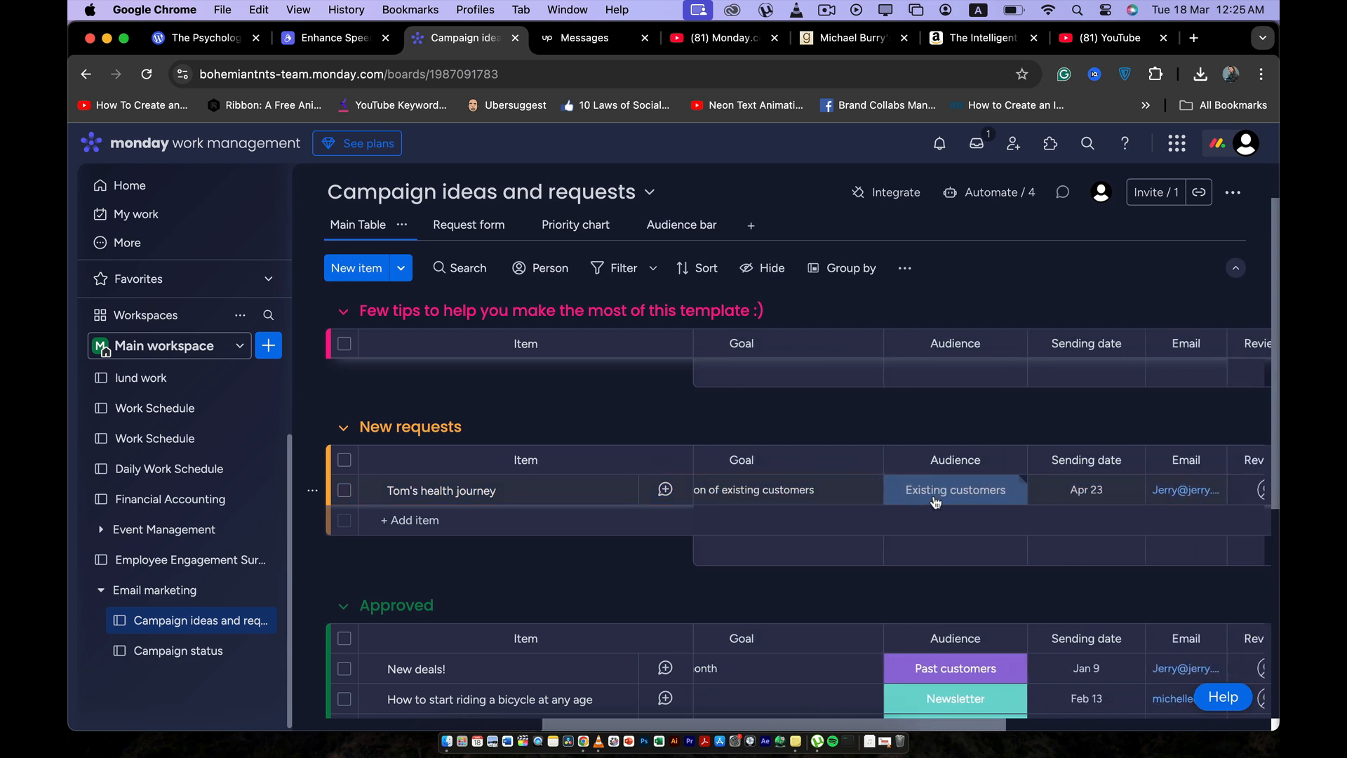
pyautogui.hscroll(5, 935, 500)
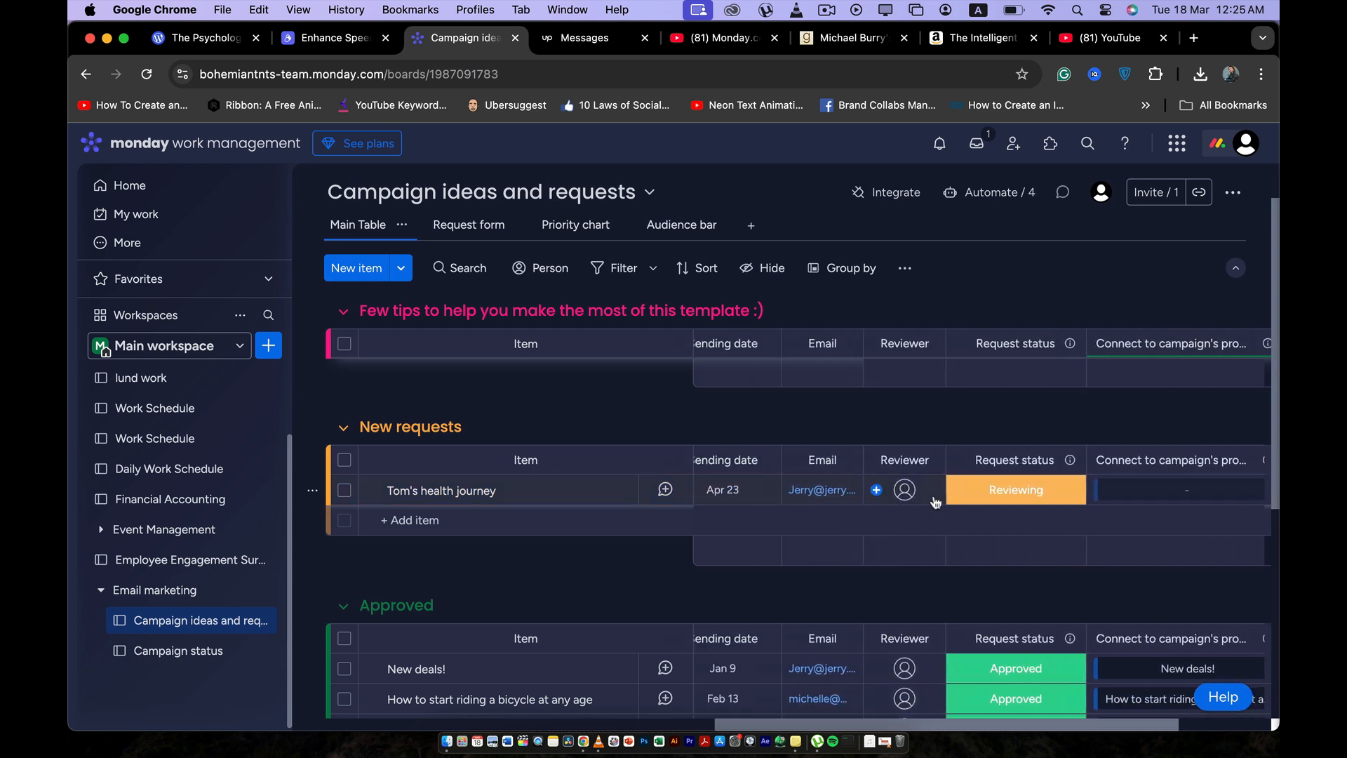
pyautogui.hscroll(-2, 935, 494)
pyautogui.hscroll(3, 935, 494)
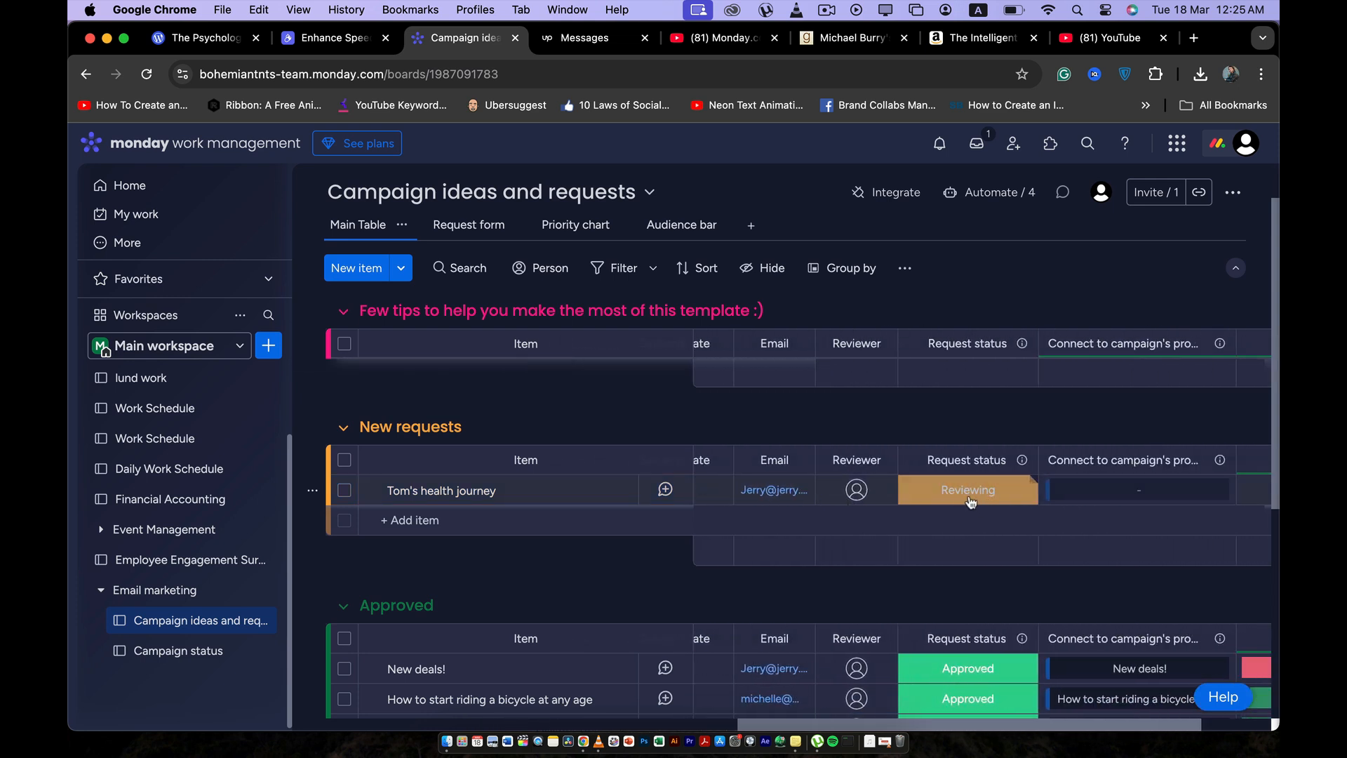
# - Set the request status of the health journey item in the New requests group to Approved and check the Approved group
pyautogui.click(974, 494)
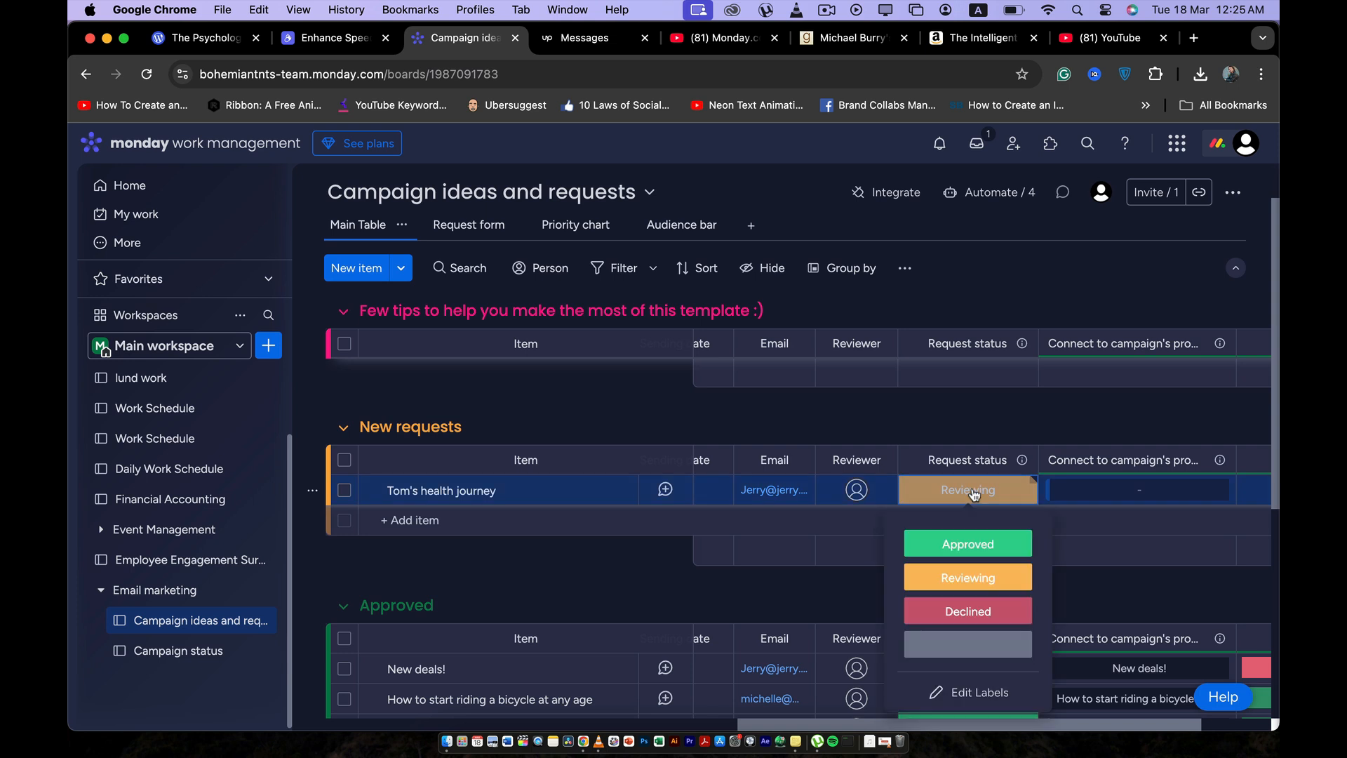
pyautogui.click(962, 541)
pyautogui.scroll(-3, 968, 504)
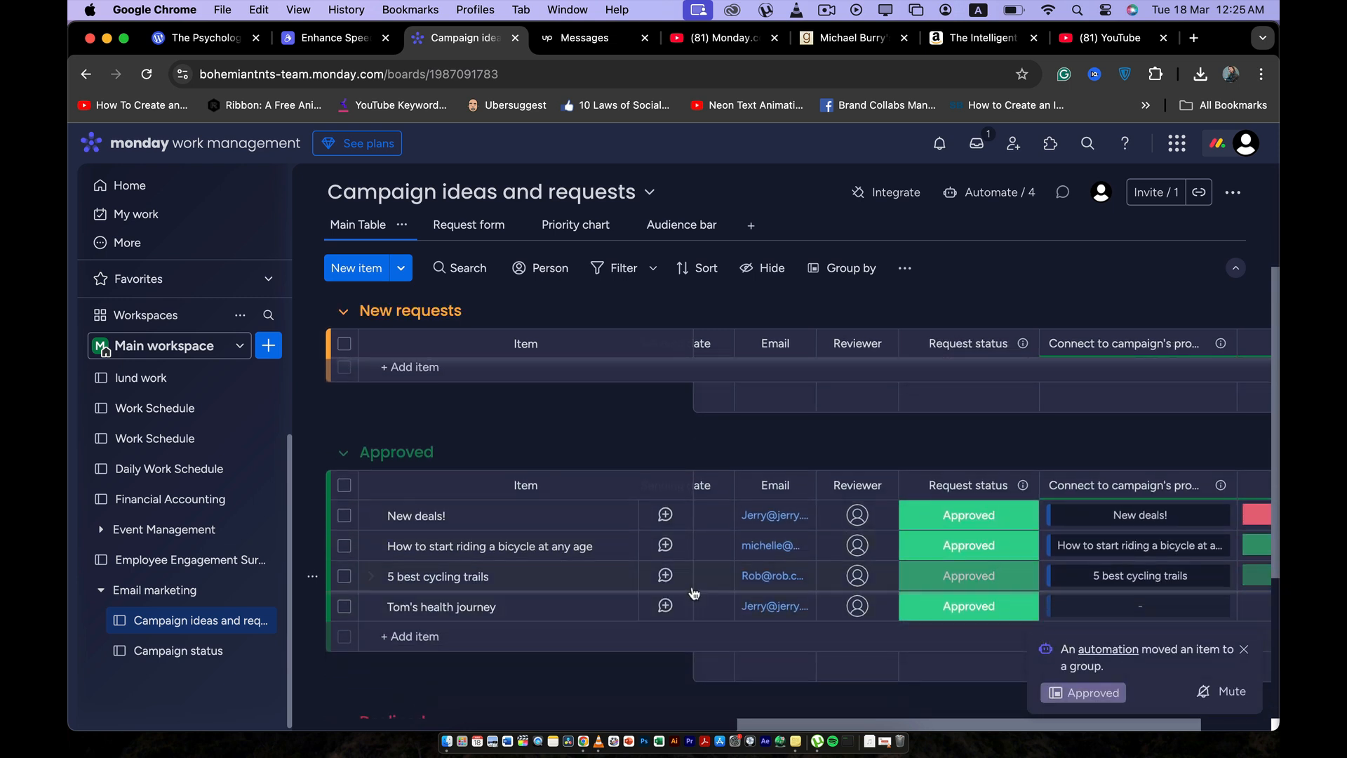
pyautogui.scroll(2, 694, 516)
pyautogui.scroll(-1, 695, 593)
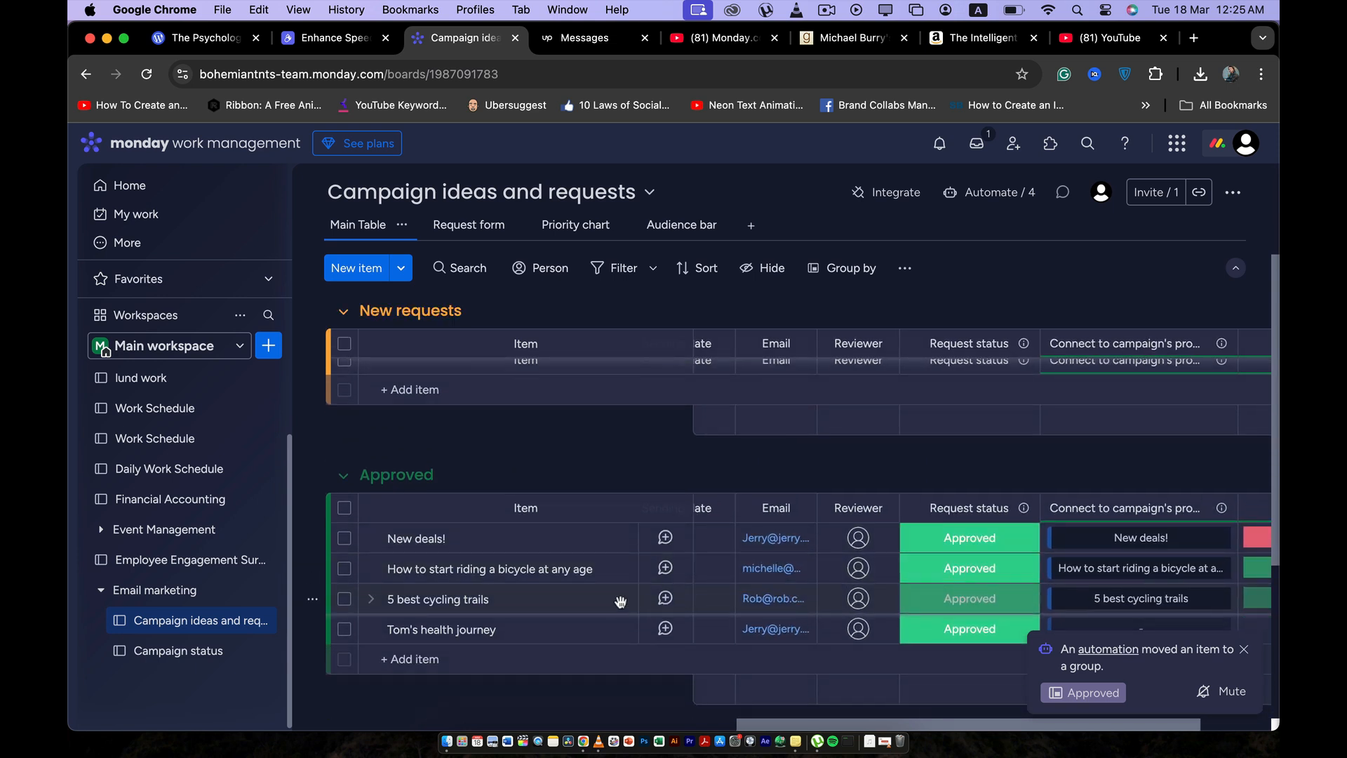
pyautogui.scroll(-1, 736, 555)
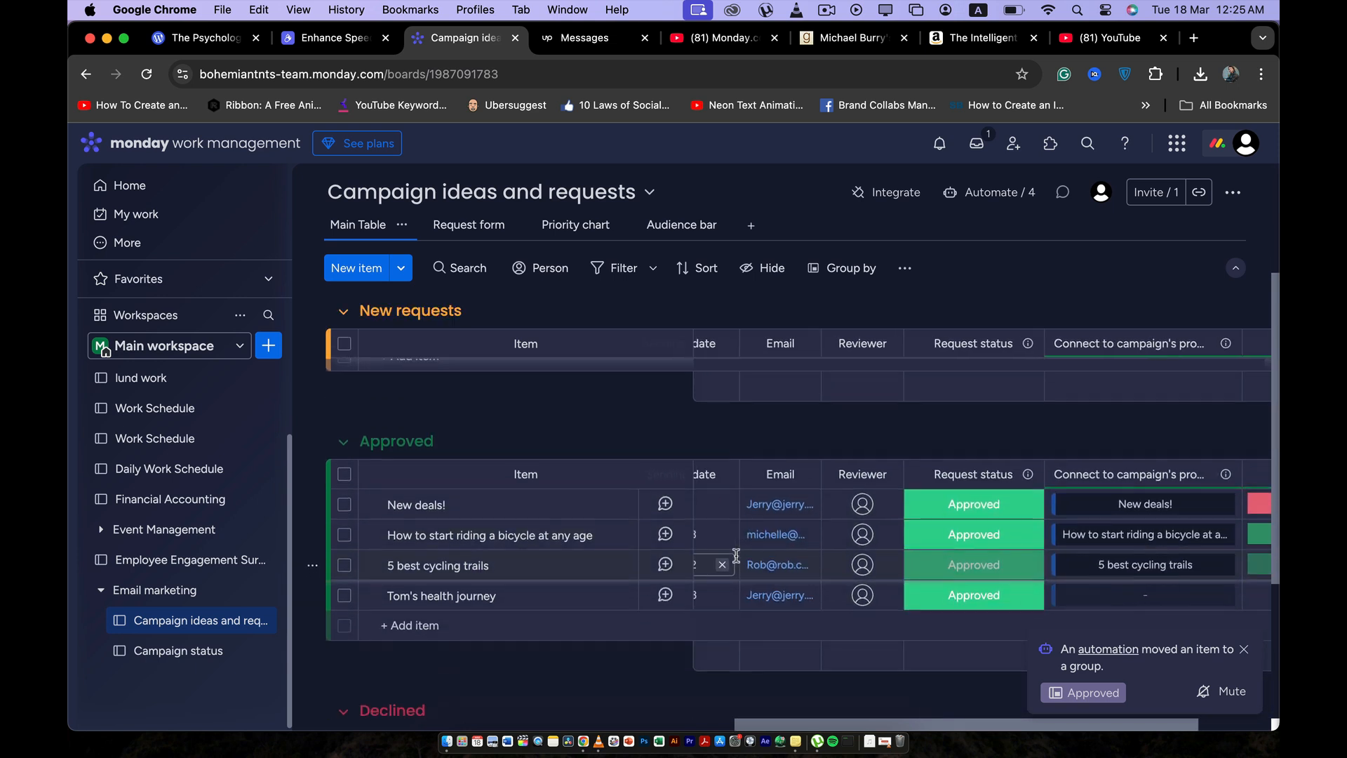
# - Set the request status of the 5 best cycling trails item in the Approved group to Reviewing
pyautogui.click(1009, 564)
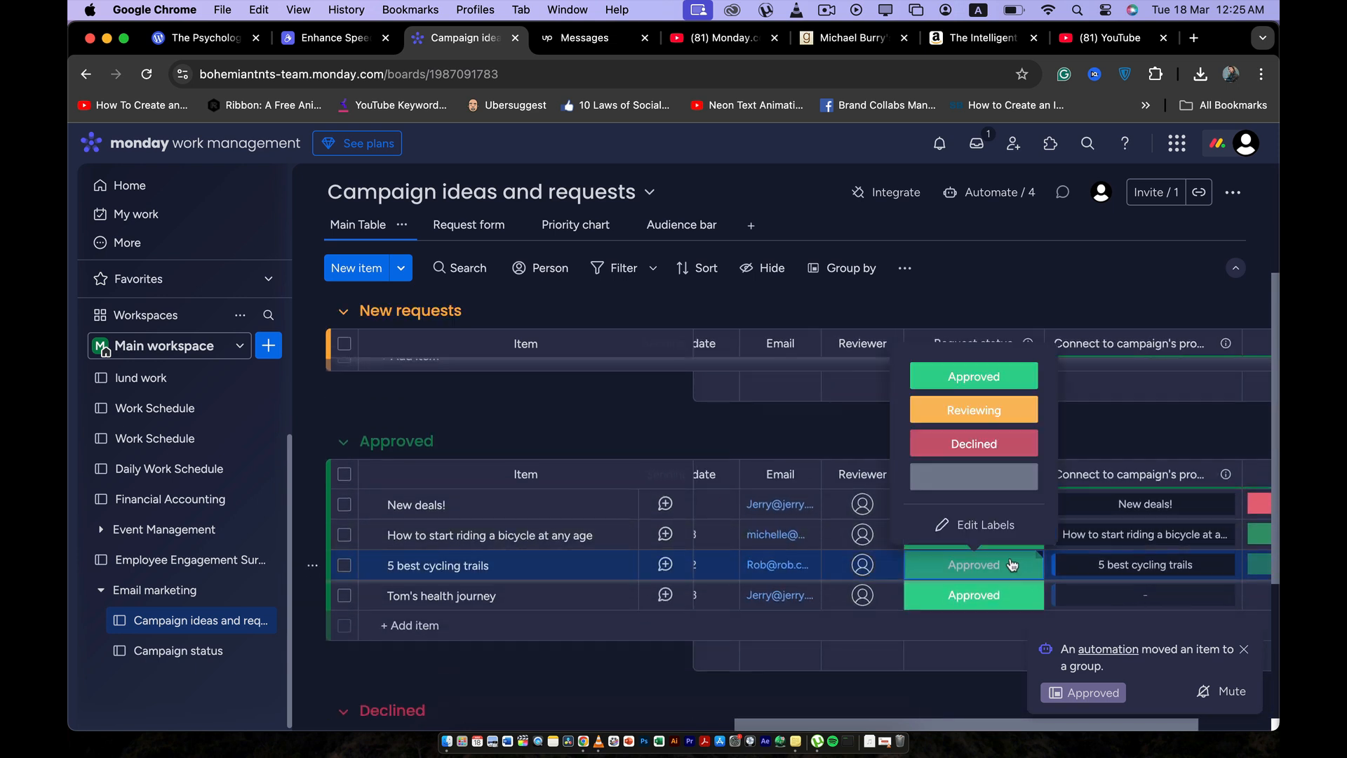
pyautogui.click(985, 408)
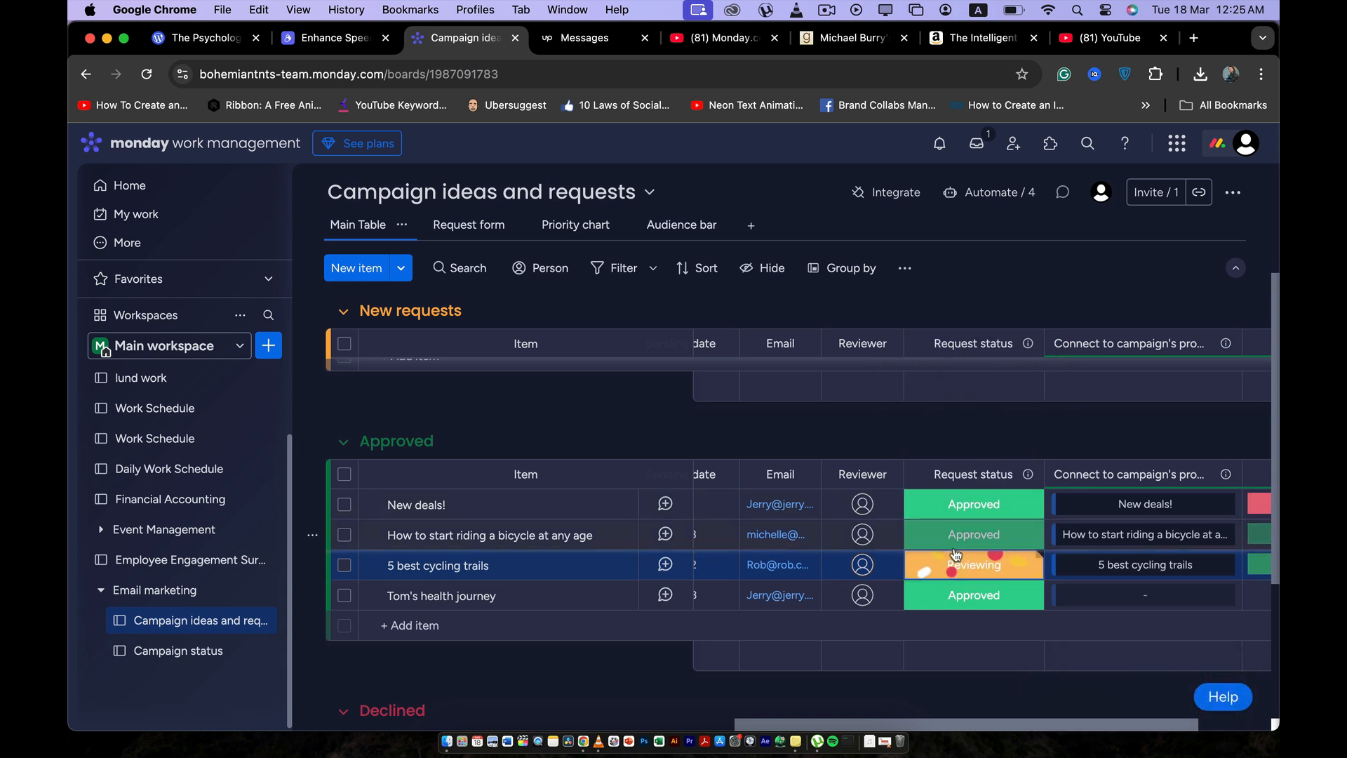
pyautogui.scroll(1, 968, 533)
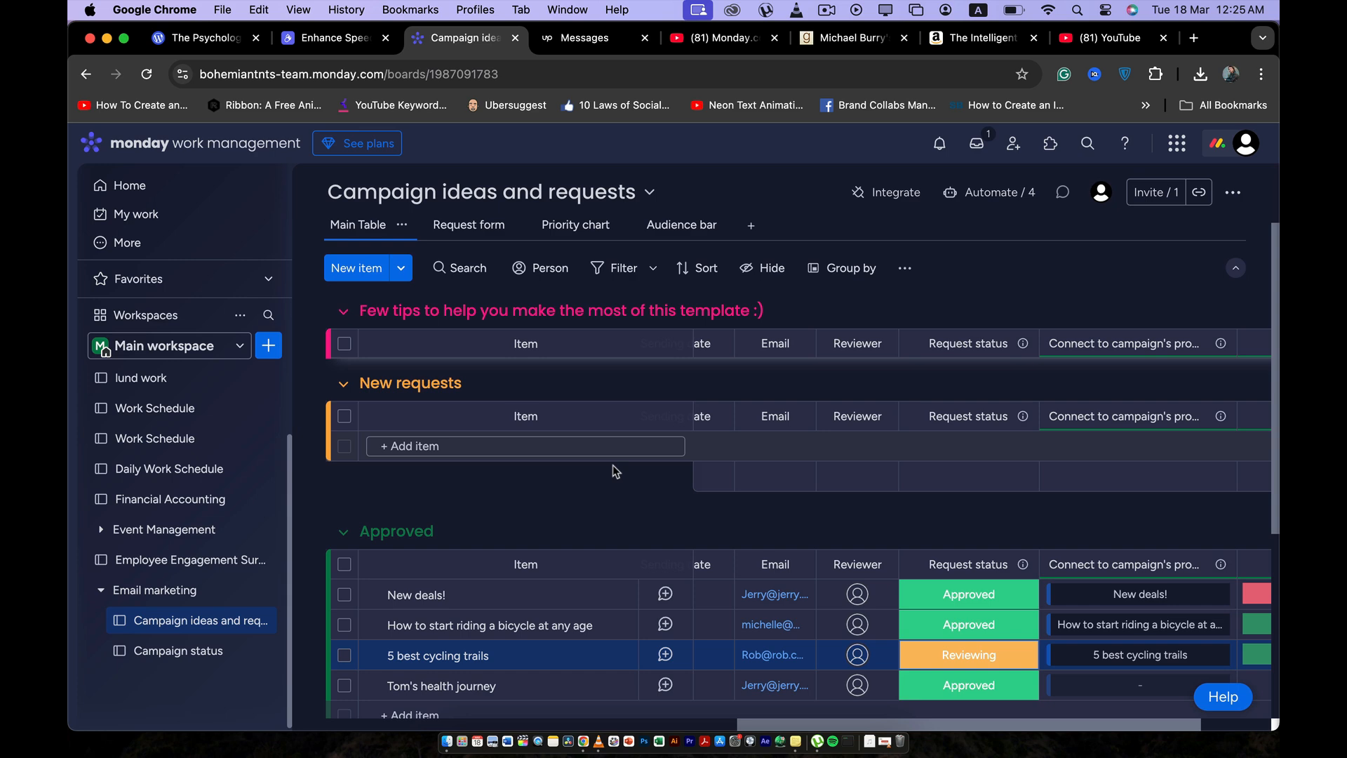
# - Set the request status of 5 best cycling trails to Declined and check the board's groups
pyautogui.scroll(-3, 625, 481)
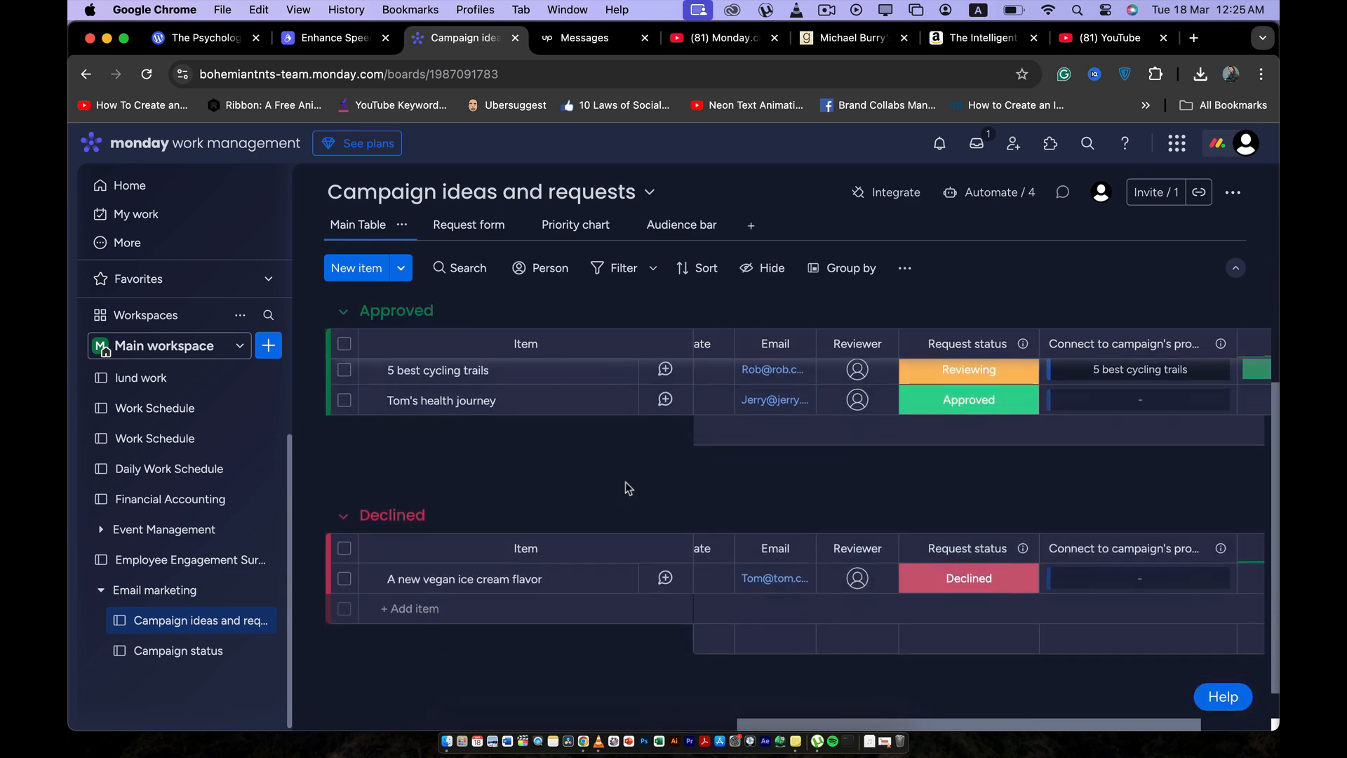
pyautogui.click(943, 463)
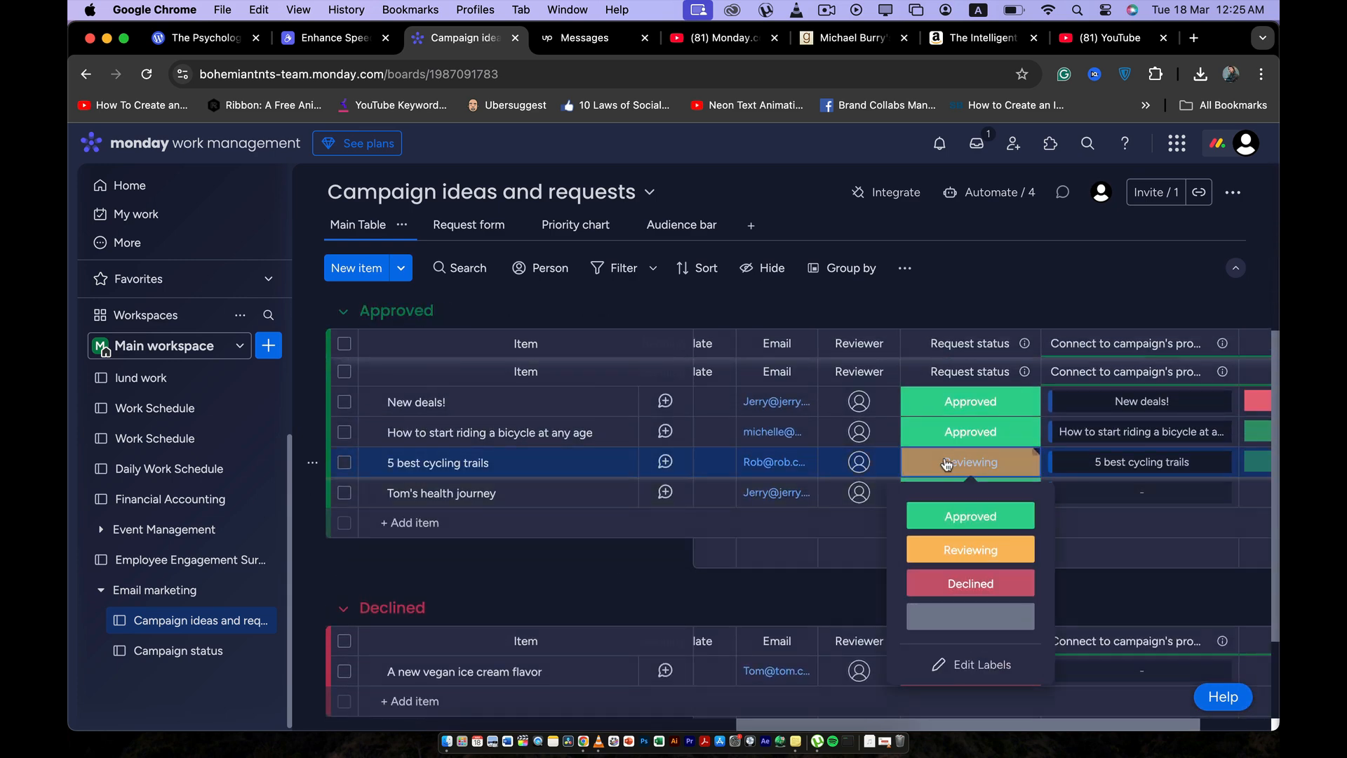
pyautogui.click(954, 584)
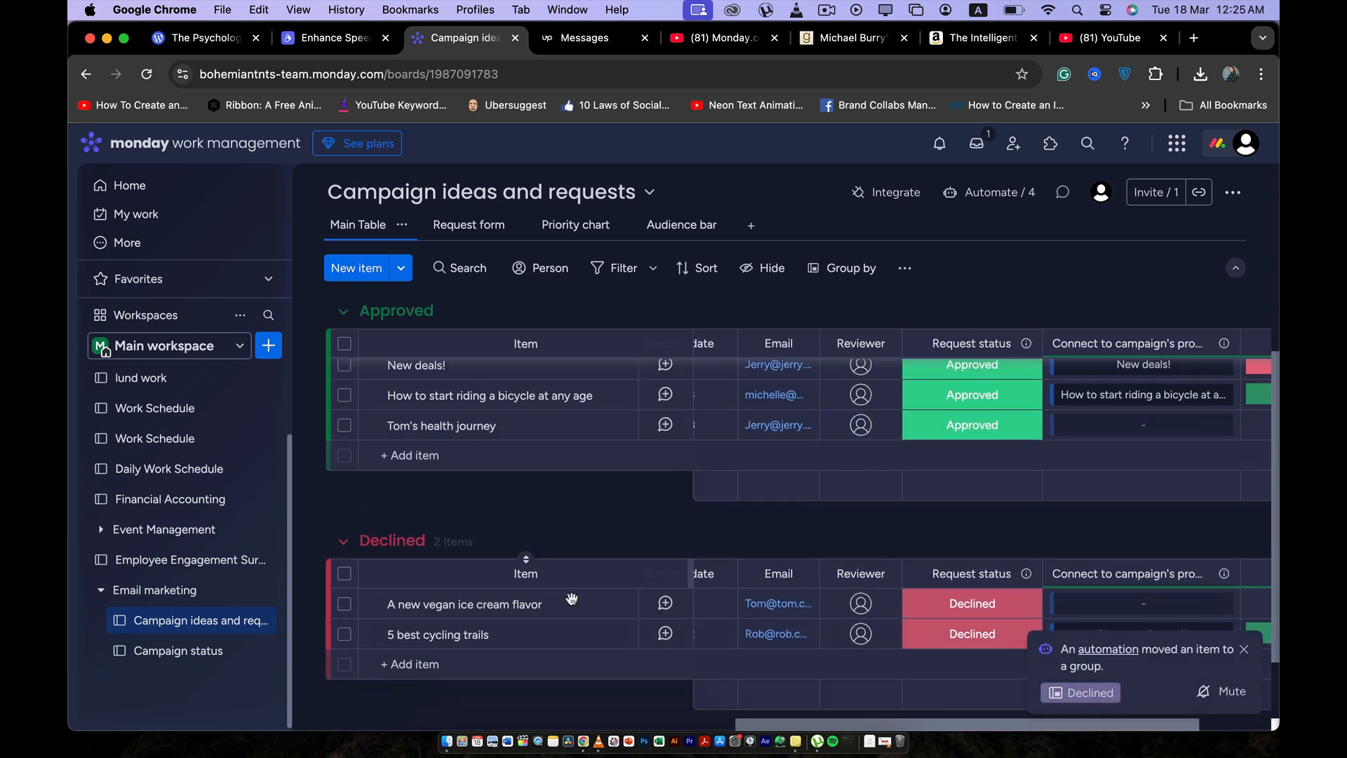
pyautogui.scroll(5, 589, 526)
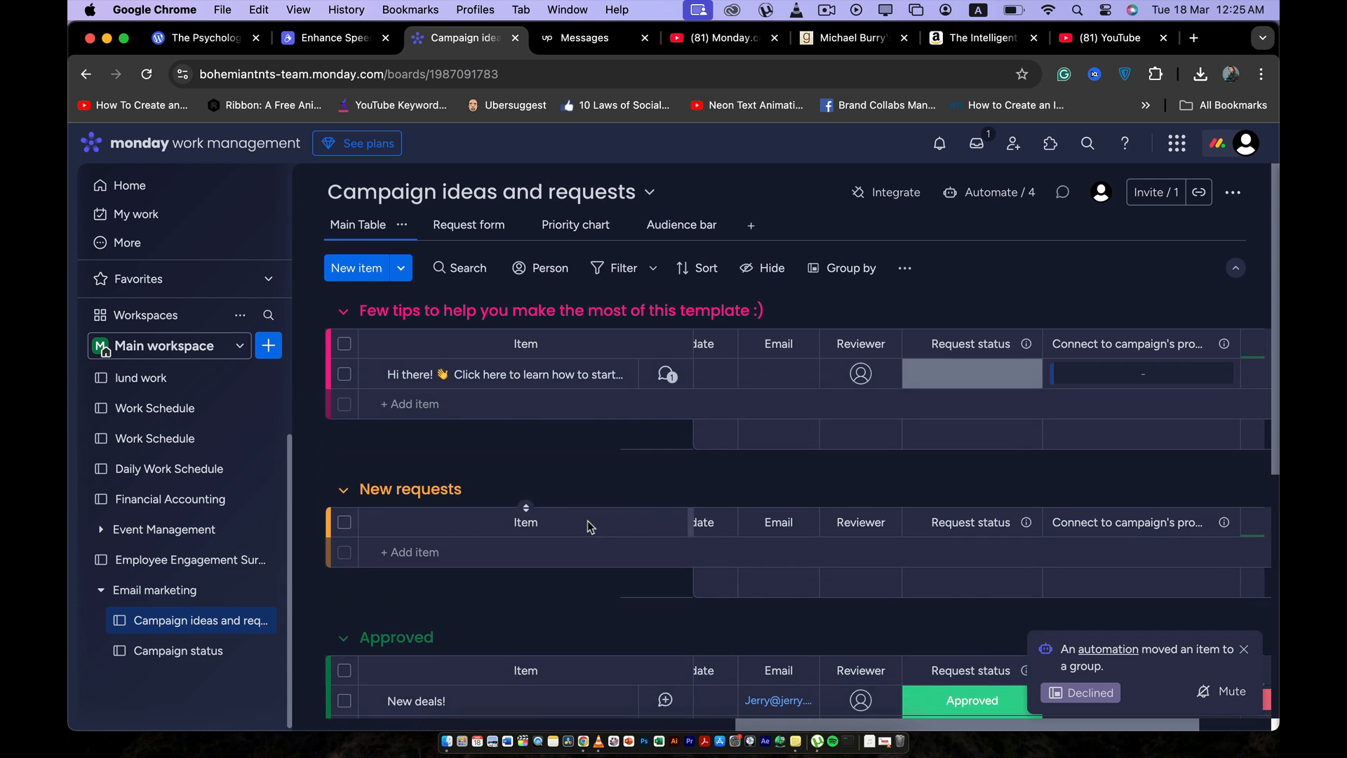